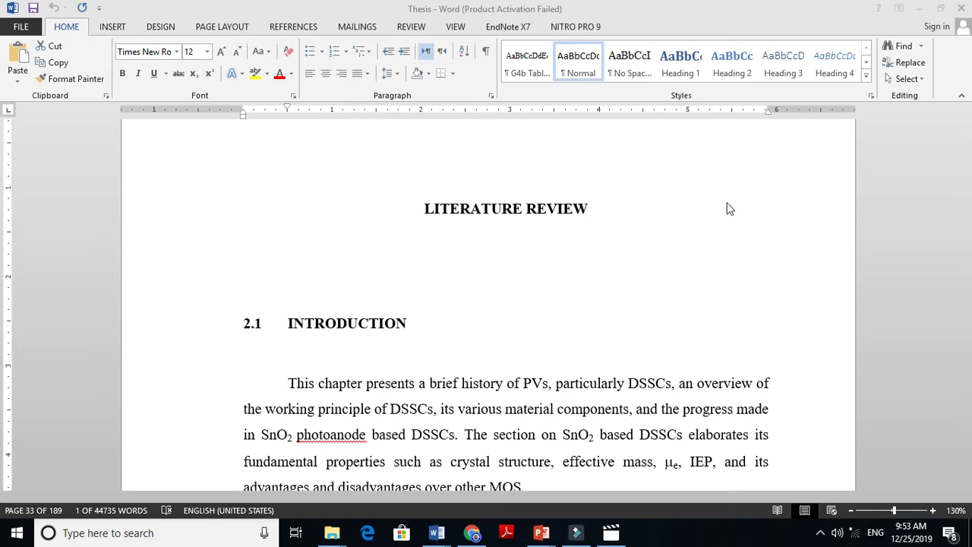
- Scroll up and place the insertion point below the 2.1 heading
left_click(966, 110)
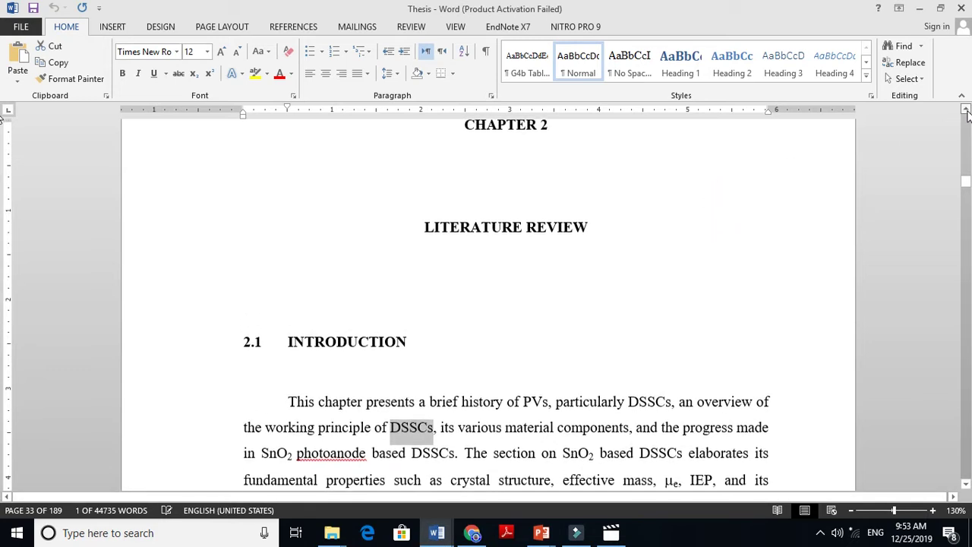
left_click(965, 110)
left_click(966, 110)
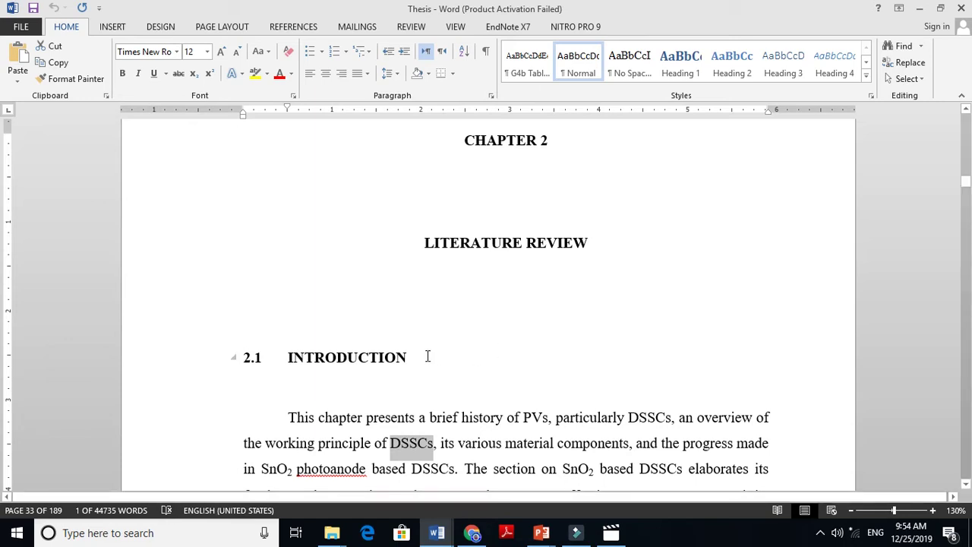
left_click(350, 396)
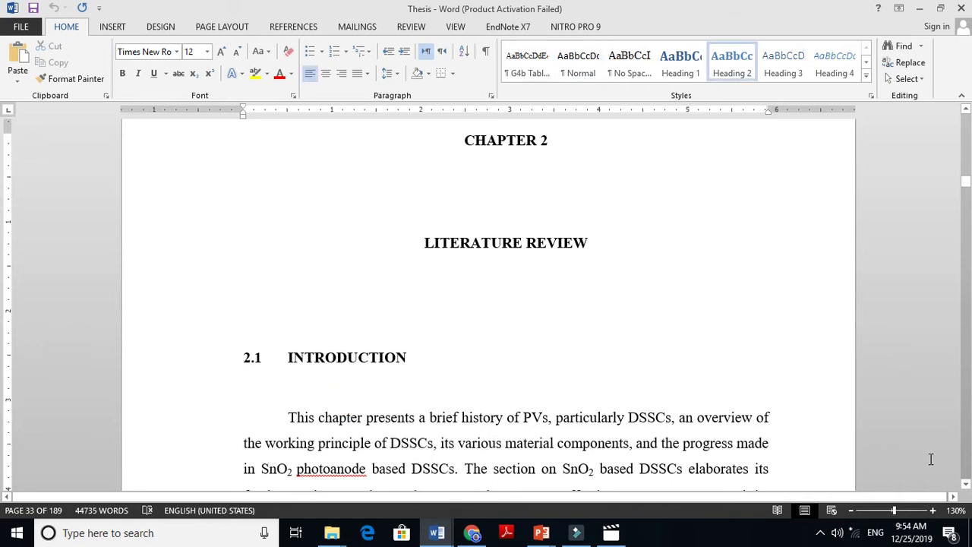
left_click(967, 486)
left_click(967, 485)
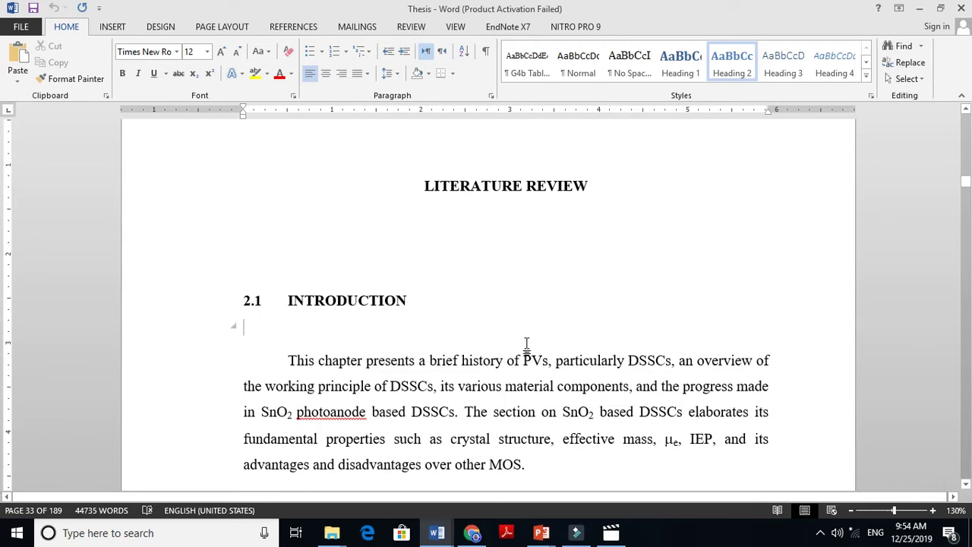
- Select and deselect the words DSSCs and photoanode in the introduction paragraph
left_click(393, 363)
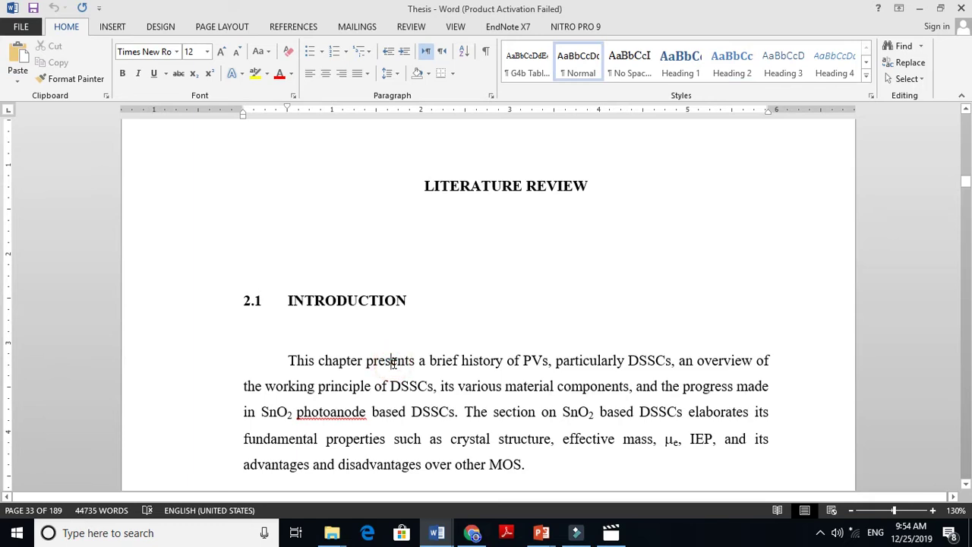
double_click(642, 362)
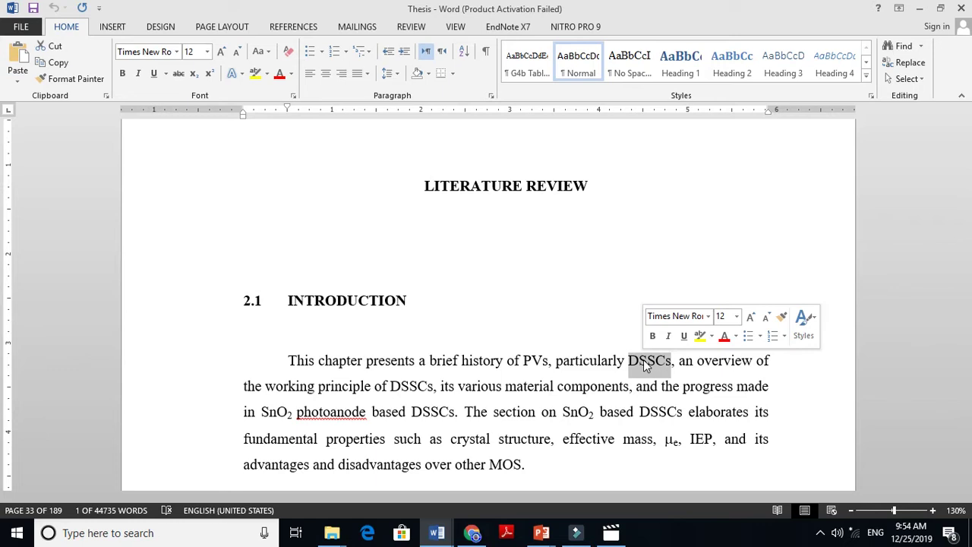
double_click(654, 362)
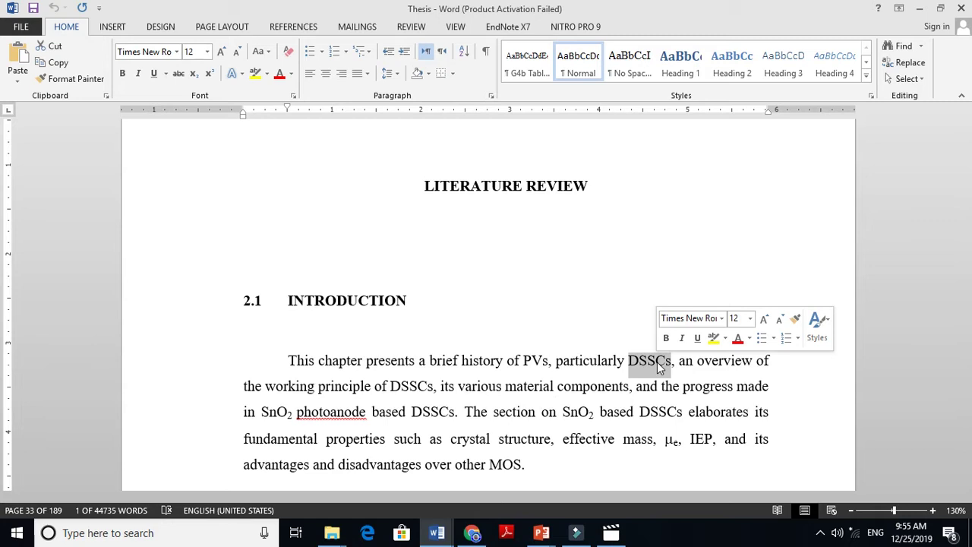
left_click(657, 362)
left_click(394, 357)
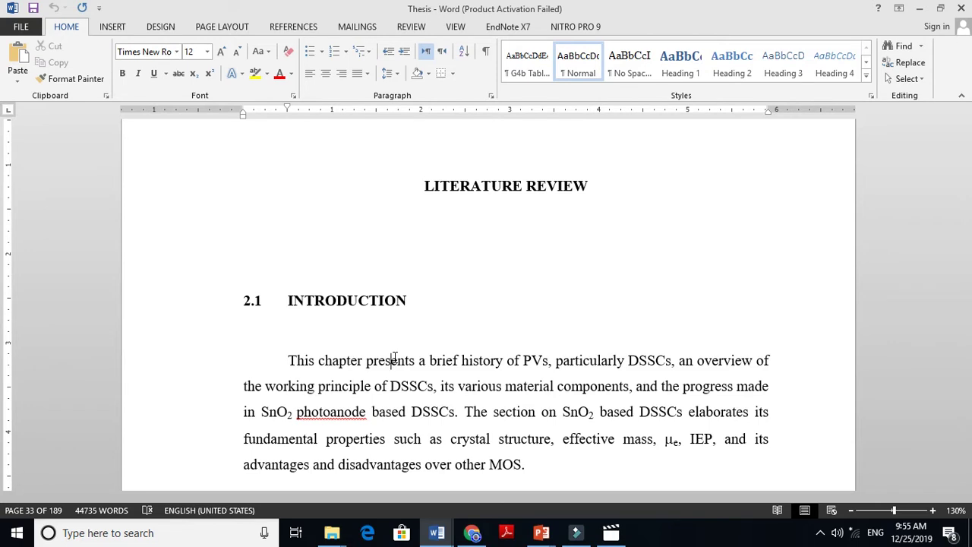
double_click(638, 363)
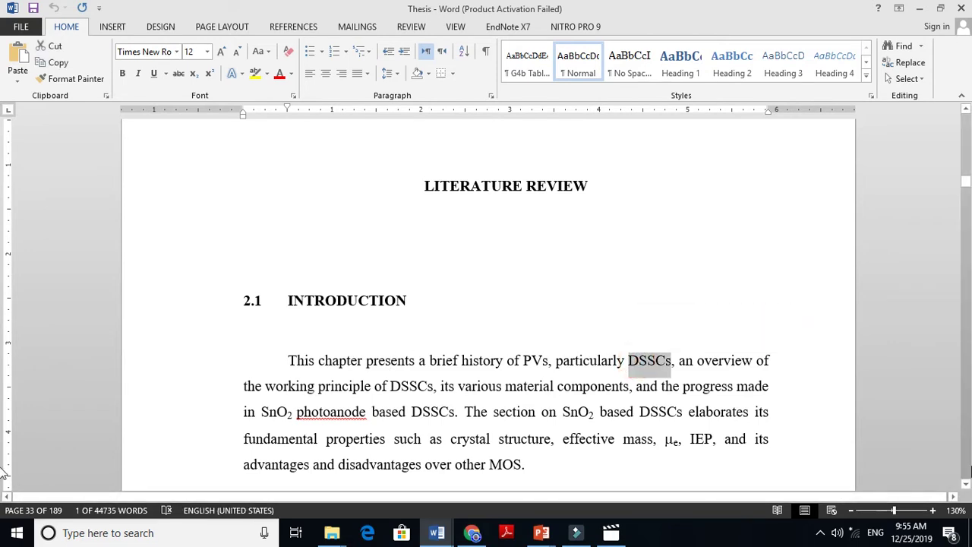
left_click(966, 484)
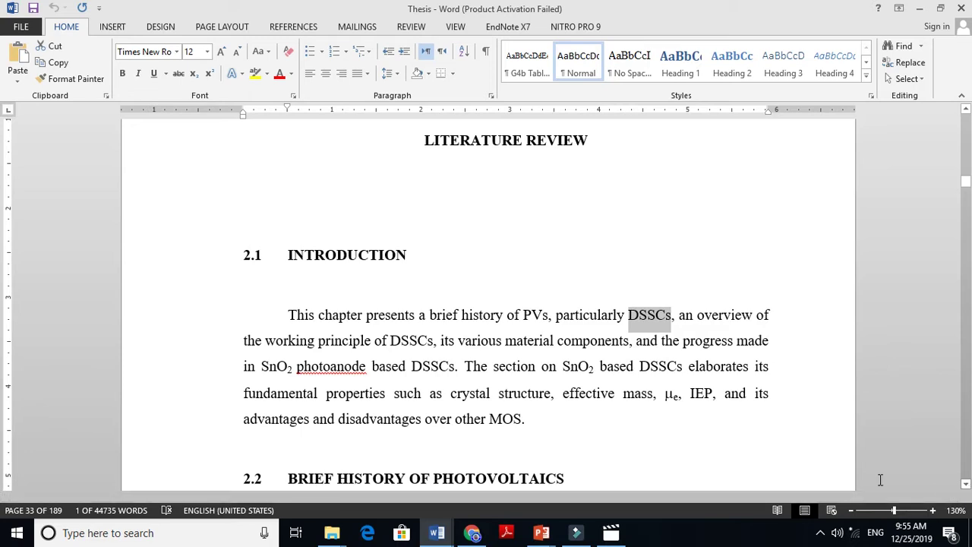
left_click(639, 369)
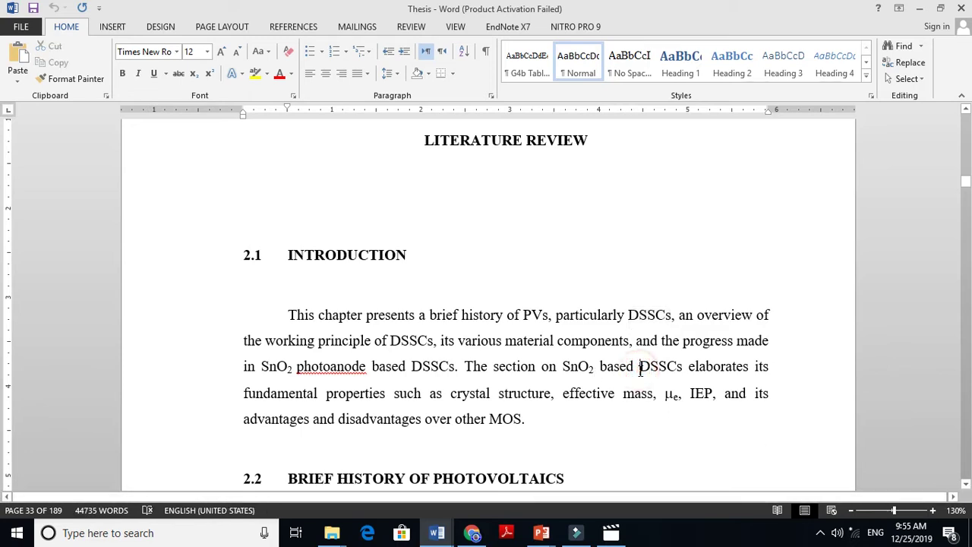
double_click(313, 367)
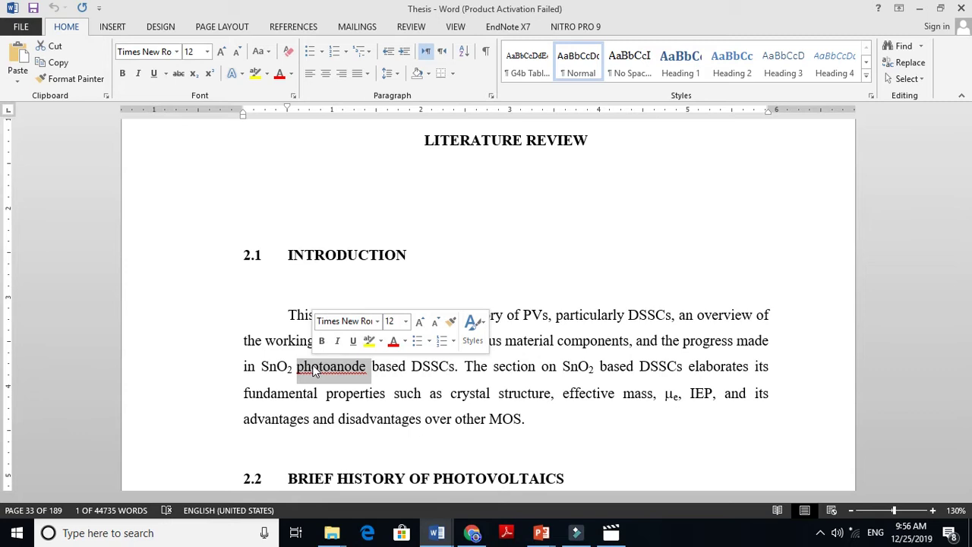
left_click(323, 371)
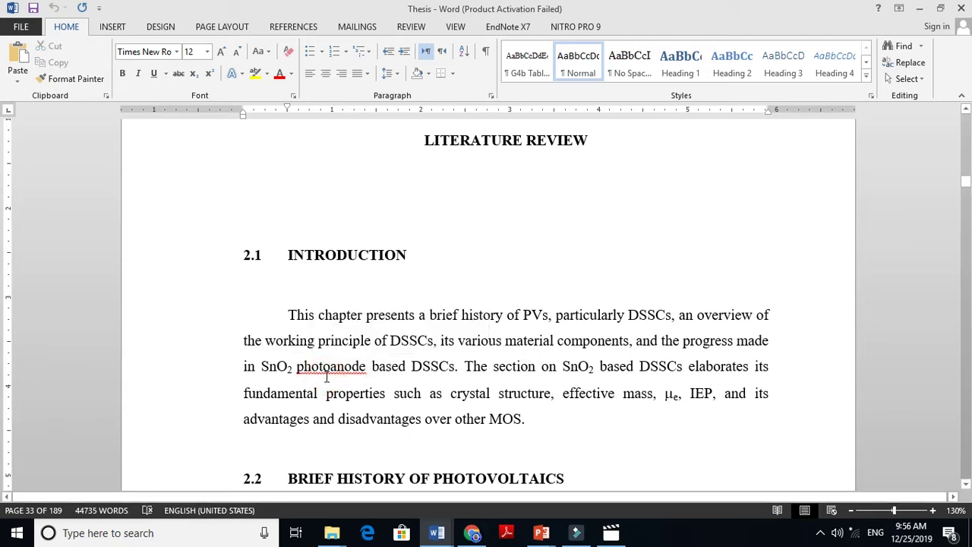
left_click(324, 364)
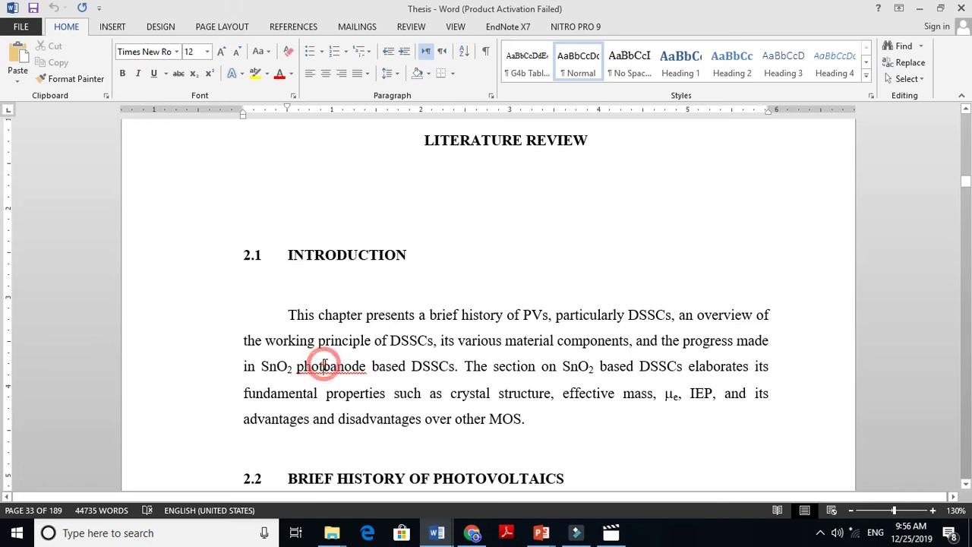
- Reselect DSSCs and photoanode several more times while reviewing the introduction text
double_click(649, 315)
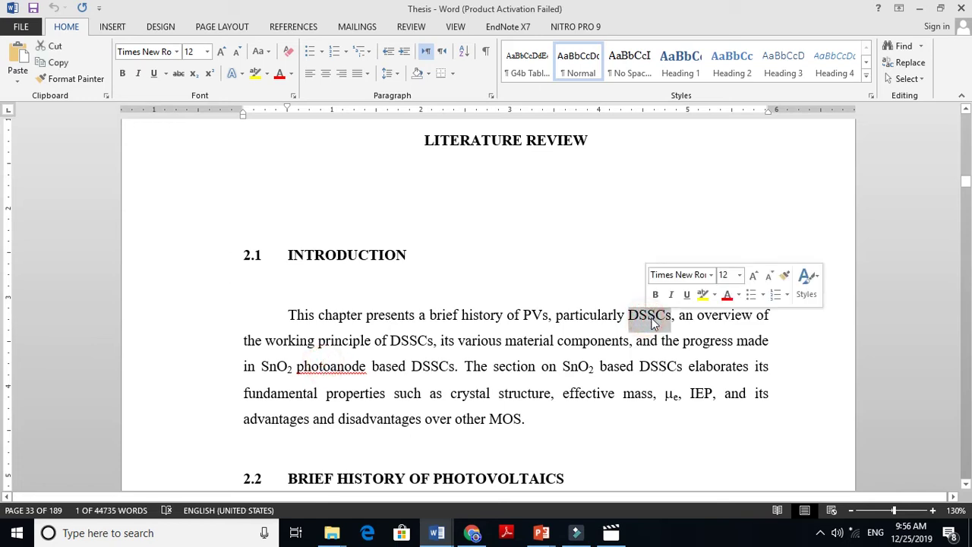
left_click(659, 317)
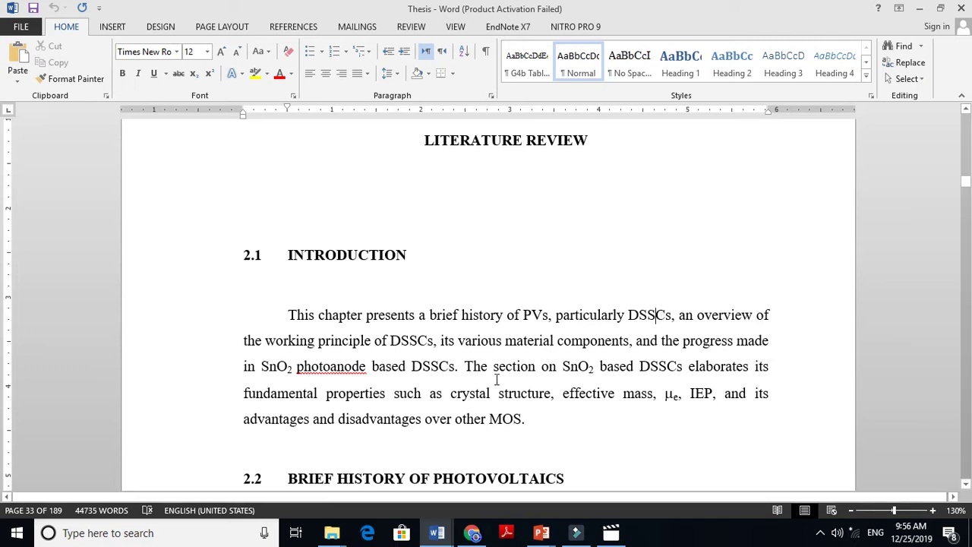
double_click(331, 366)
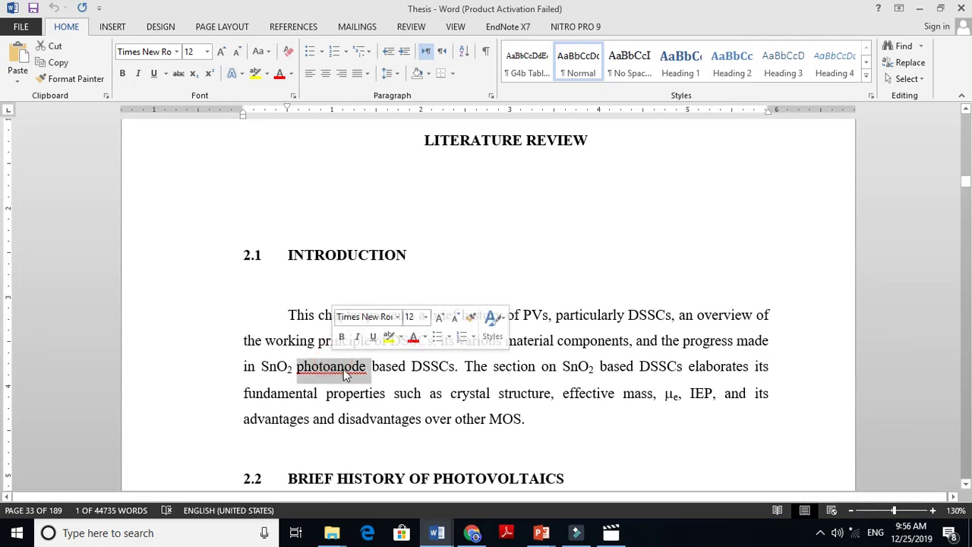
left_click(344, 368)
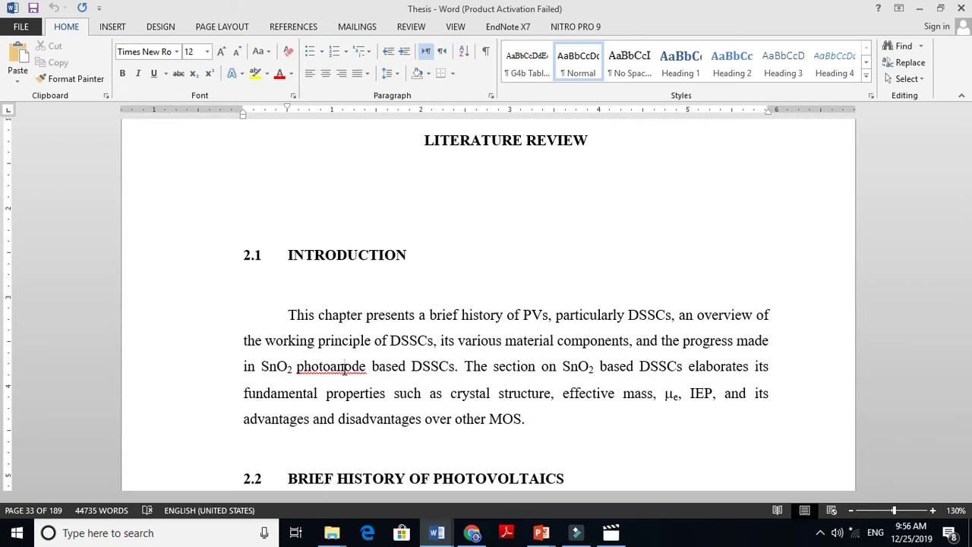
double_click(341, 367)
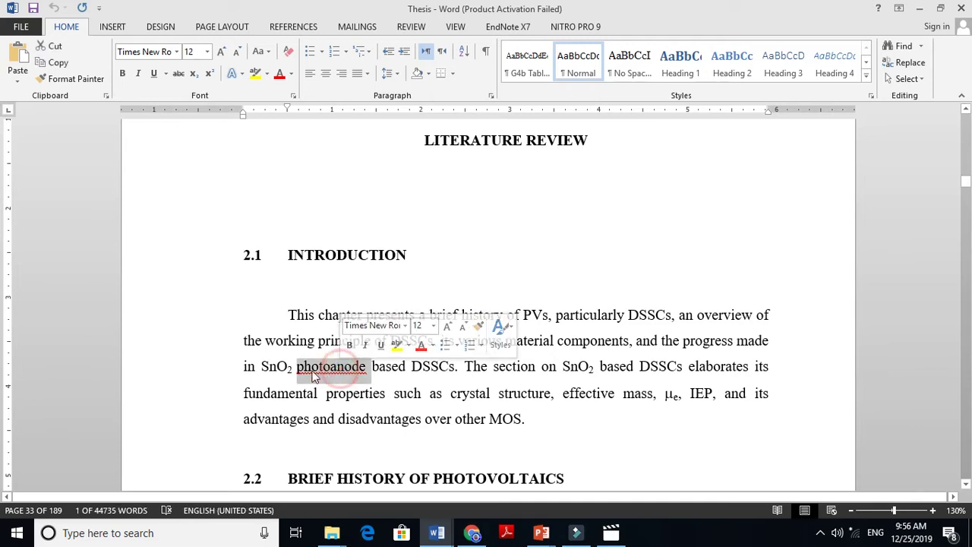
double_click(270, 370)
double_click(341, 370)
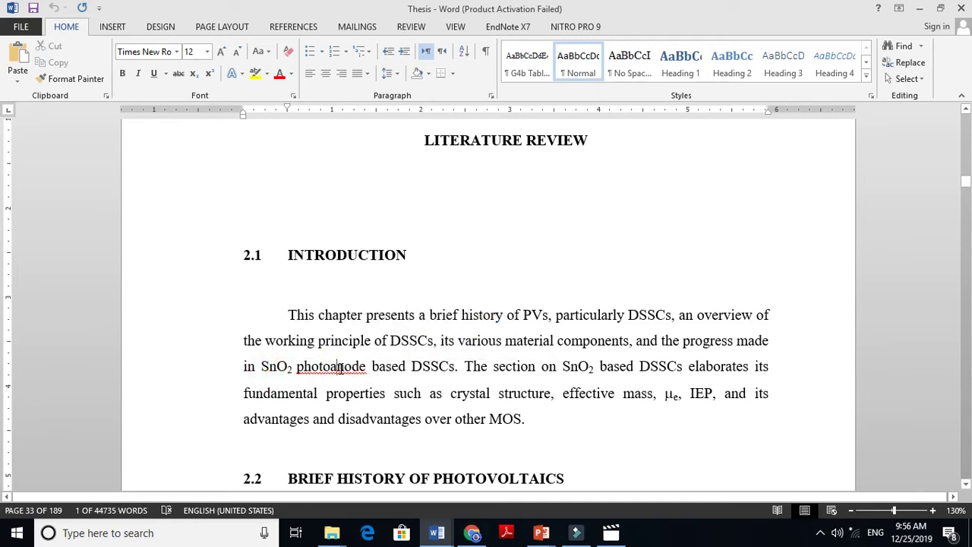
left_click(414, 369)
left_click(442, 372)
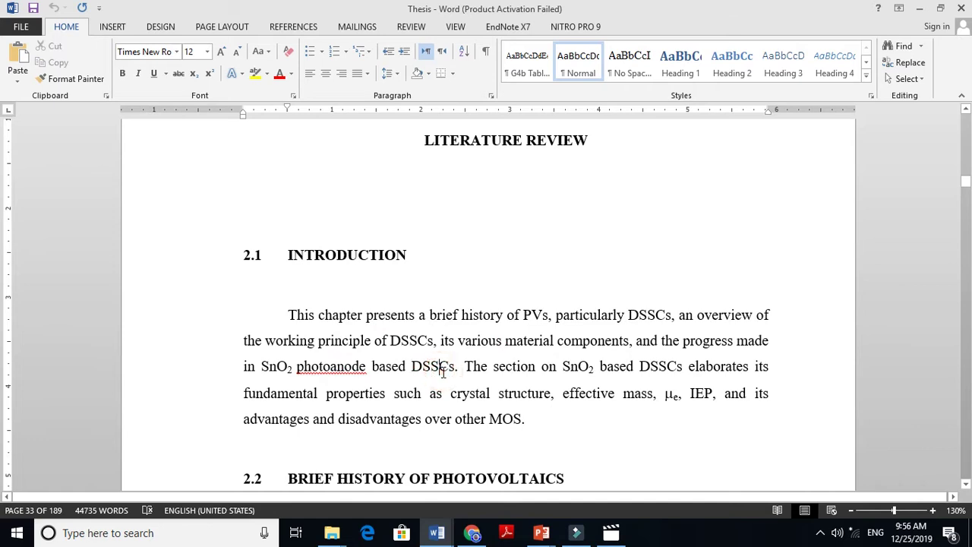
double_click(326, 372)
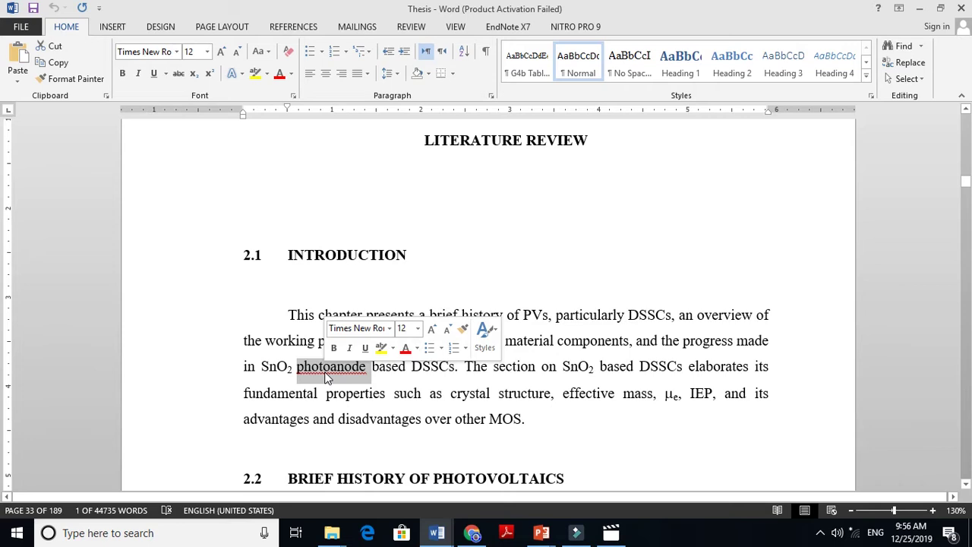
- Scroll past the 2.2 heading to the solar cells paragraph on page 34
left_click(407, 442)
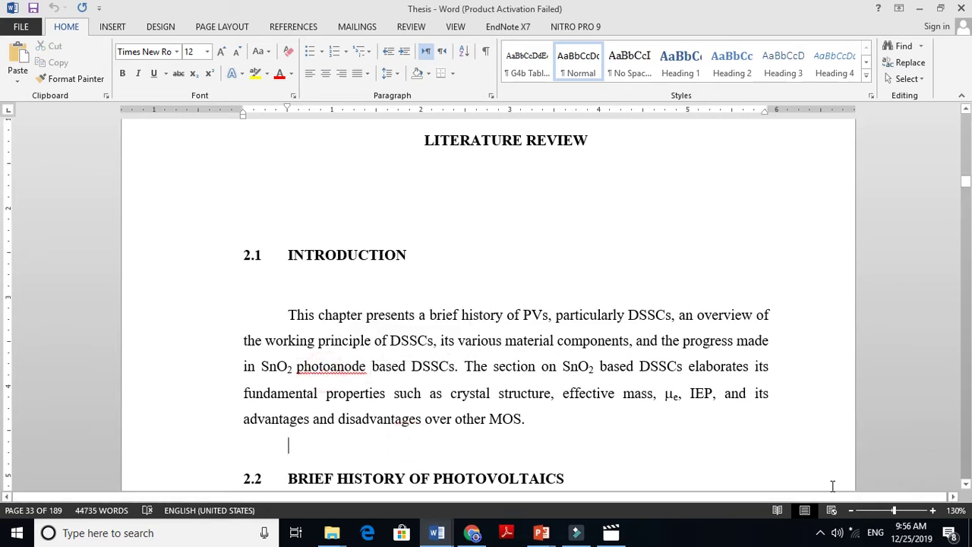
left_click(966, 483)
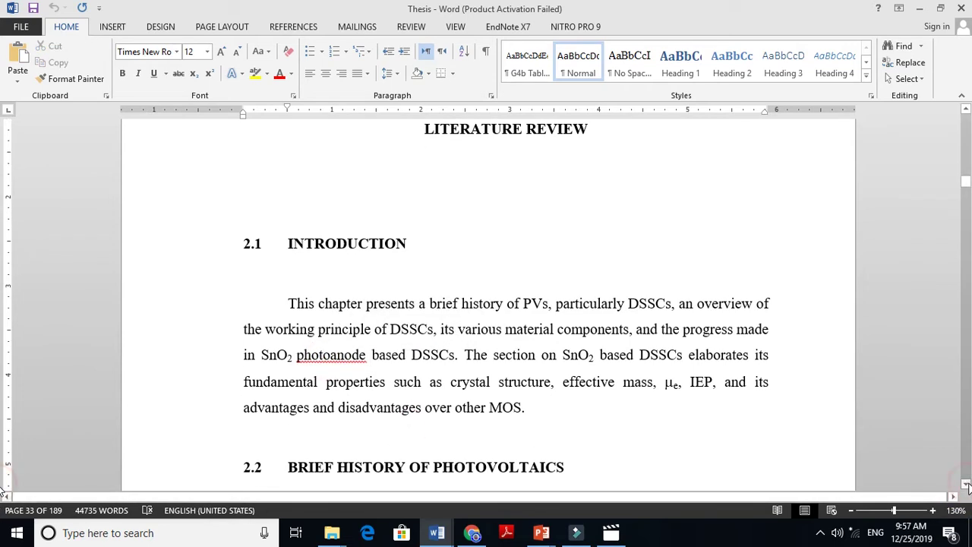
scroll(966, 486, "down", 3)
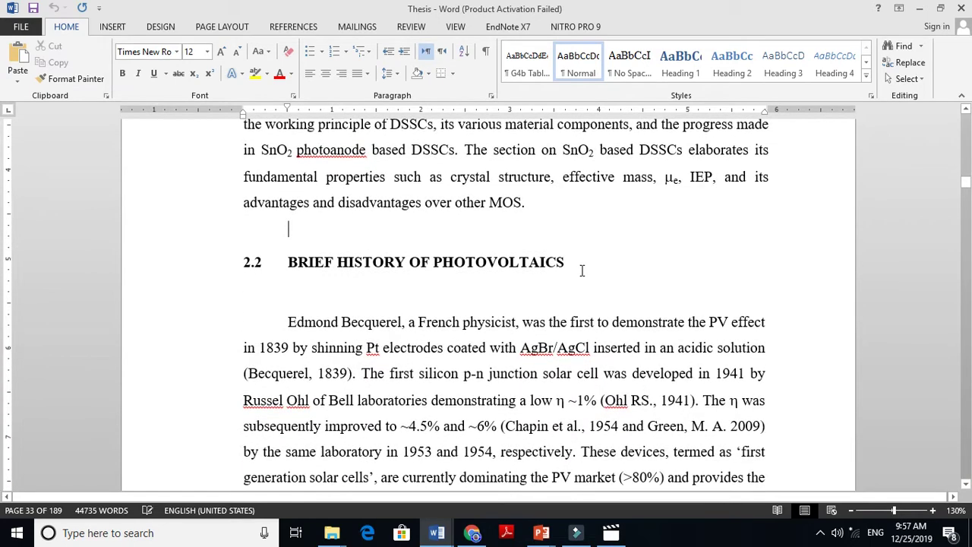
left_click(560, 262)
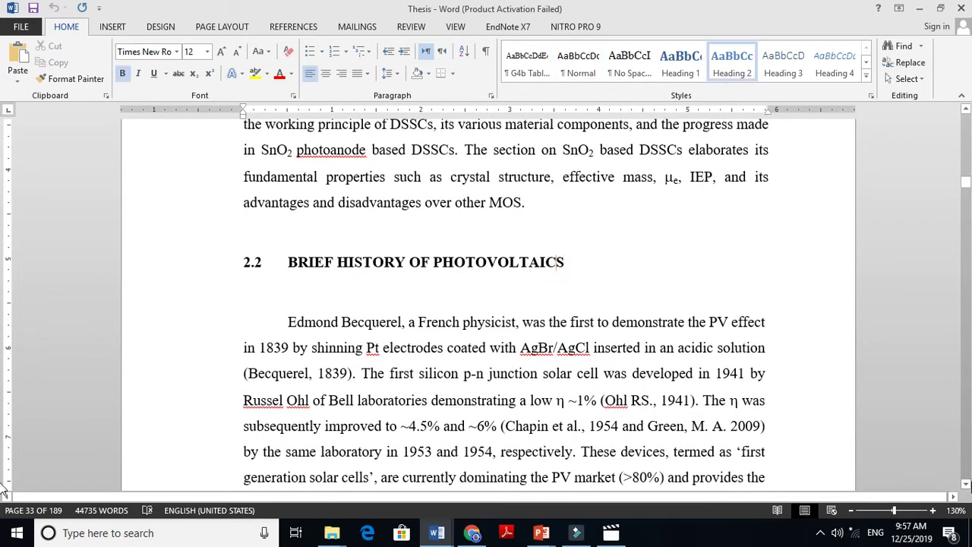
left_click(966, 484)
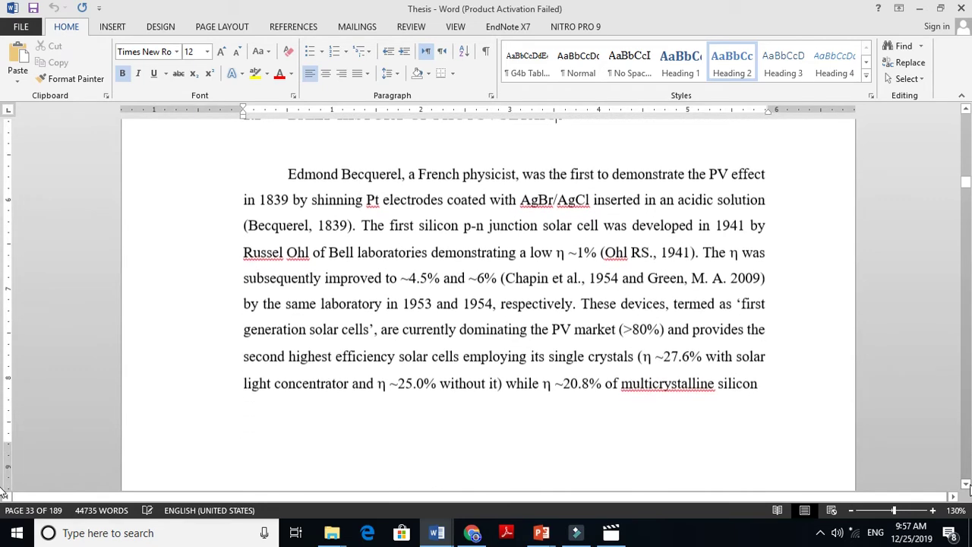
left_click_drag(966, 484, 968, 488)
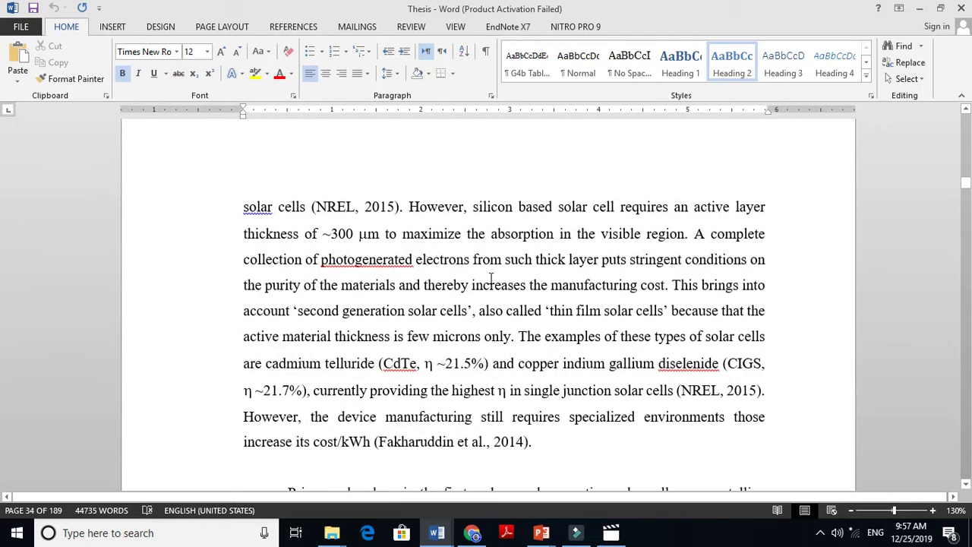
left_click(493, 280)
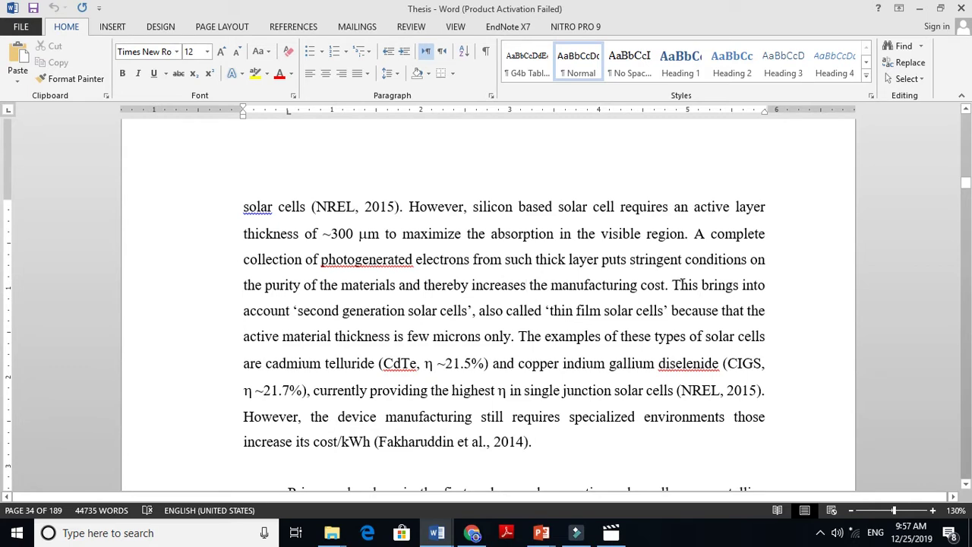
- Highlight 'second generation solar cells' and, on the previous page, 'first generation solar cells' in yellow
left_click_drag(297, 311, 471, 313)
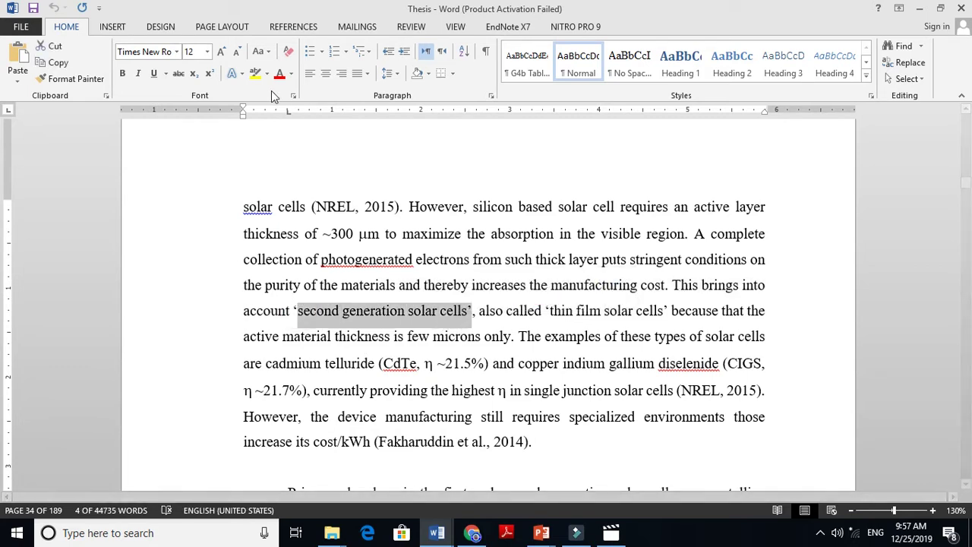
left_click(256, 72)
left_click(857, 177)
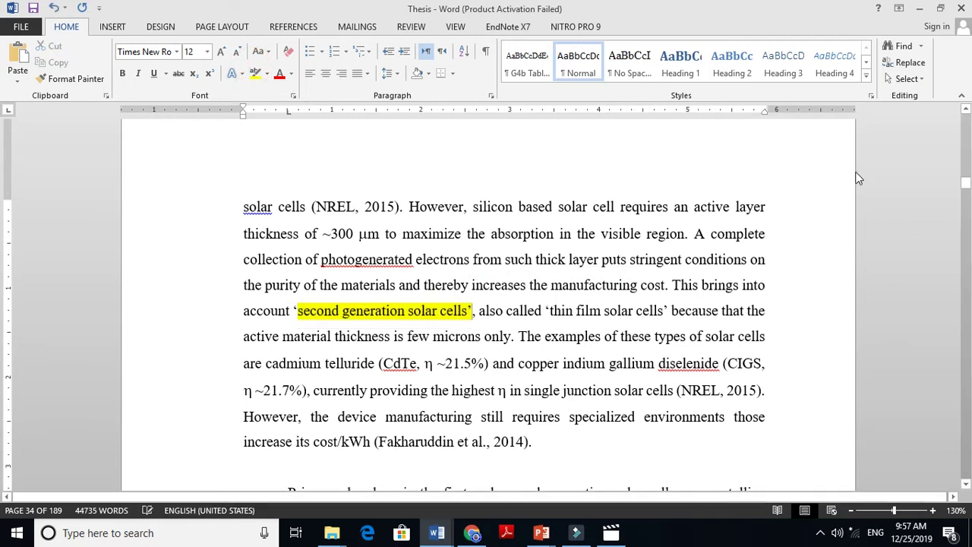
left_click(966, 112)
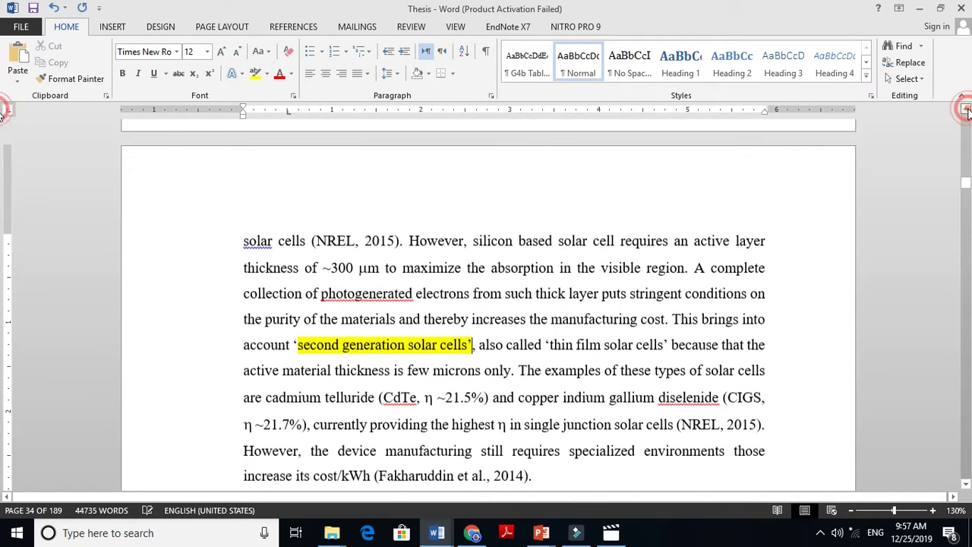
left_click(966, 113)
left_click(966, 112)
left_click(966, 113)
left_click(966, 112)
left_click(966, 112)
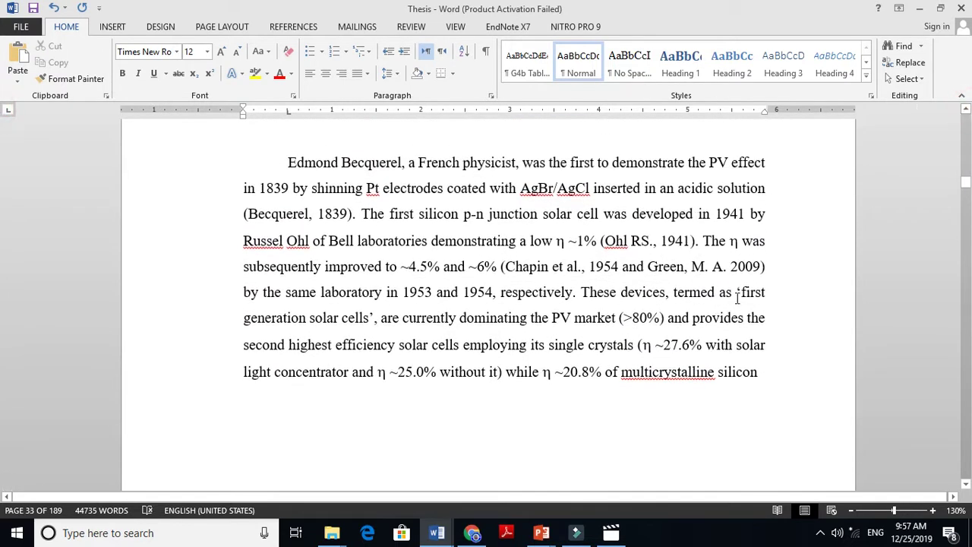
left_click_drag(742, 295, 370, 319)
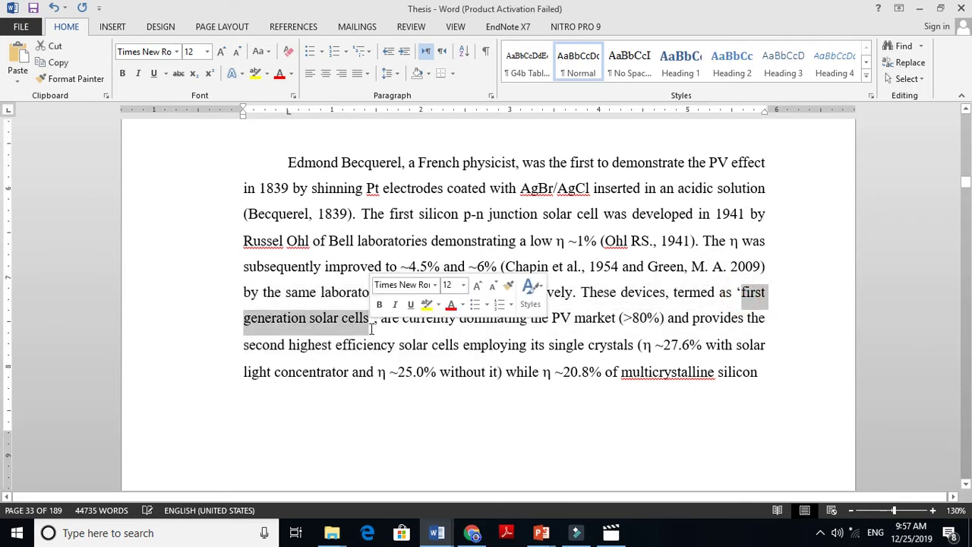
left_click(255, 75)
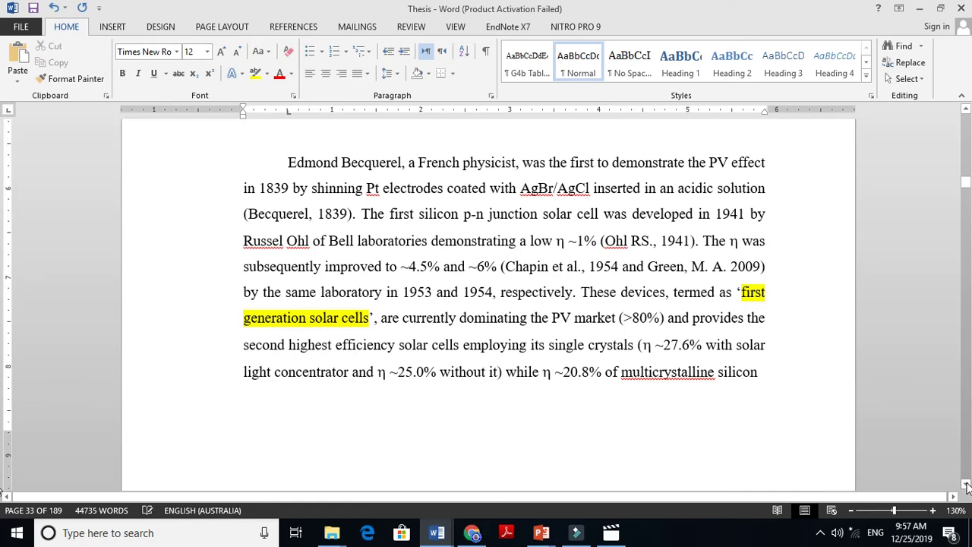
- Highlight the phrase 'thin film solar cells' in yellow
scroll(967, 486, "down", 5)
scroll(967, 486, "down", 5)
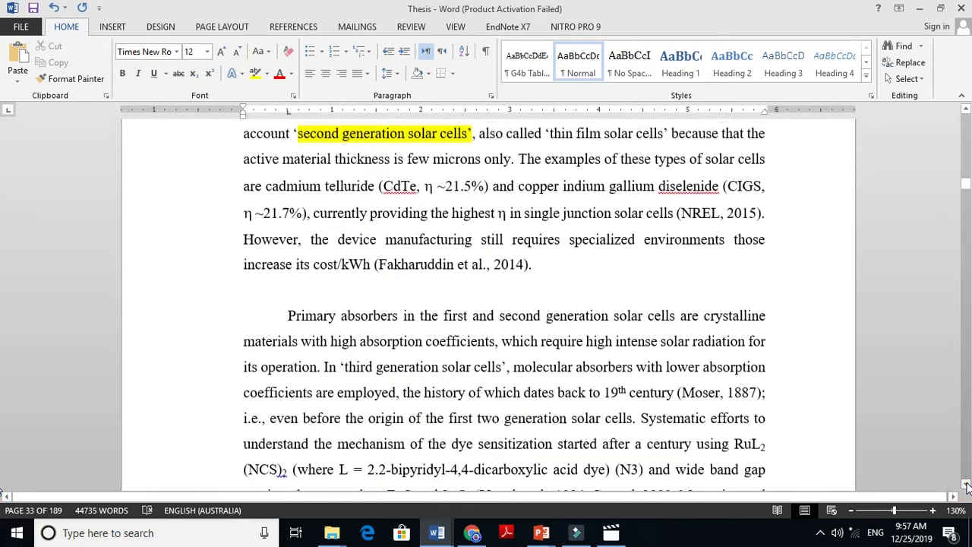
scroll(967, 486, "down", 1)
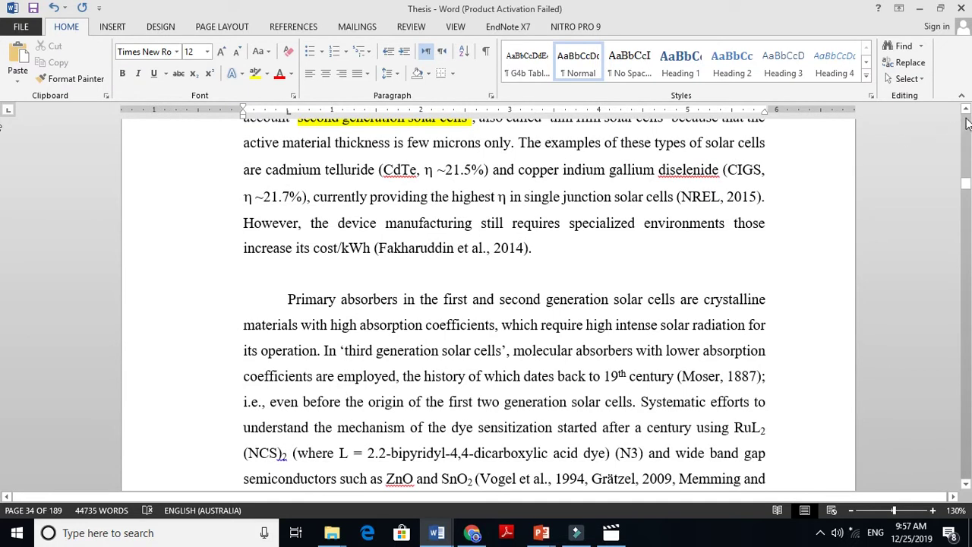
scroll(966, 111, "up", 2)
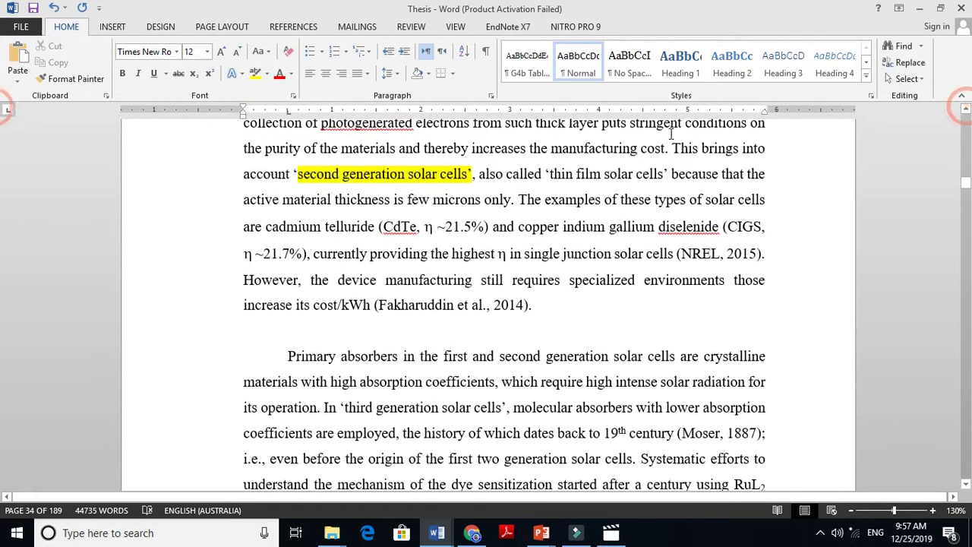
left_click_drag(660, 174, 549, 174)
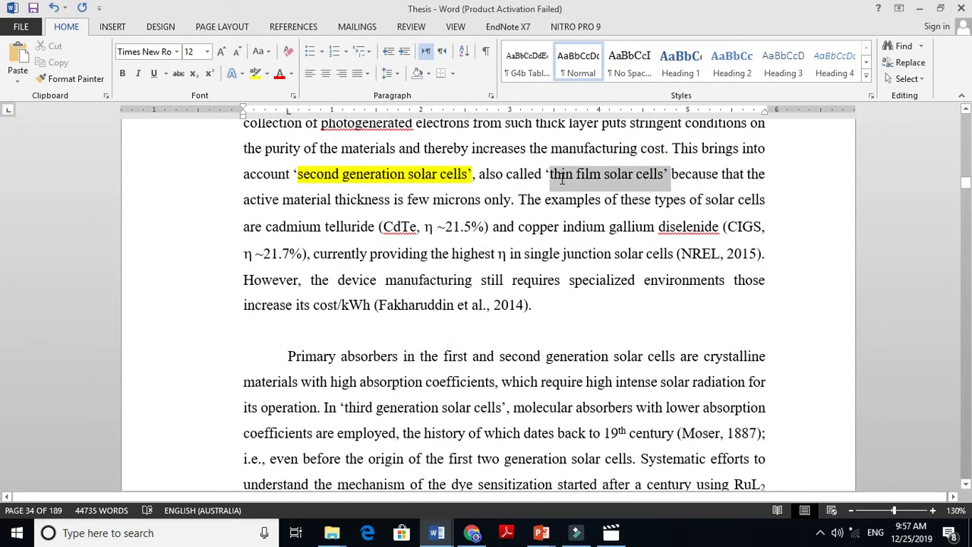
left_click(255, 76)
key("Left")
left_click(126, 76)
left_click(125, 76)
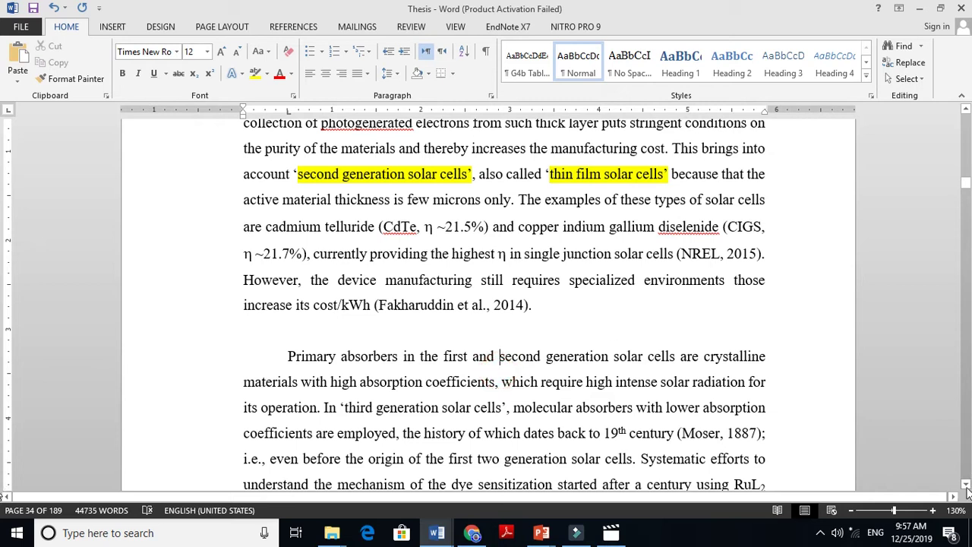
left_click_drag(967, 484, 967, 483)
- Highlight 'first two generation solar cells' in yellow after redoing an overly long selection
left_click_drag(630, 302, 402, 297)
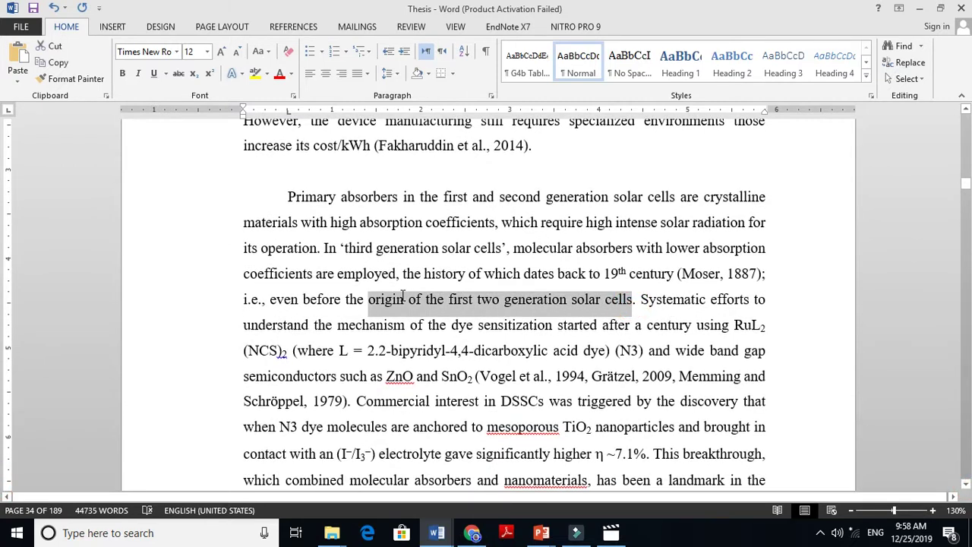
left_click(347, 283)
left_click(527, 315)
left_click(527, 315)
left_click(575, 340)
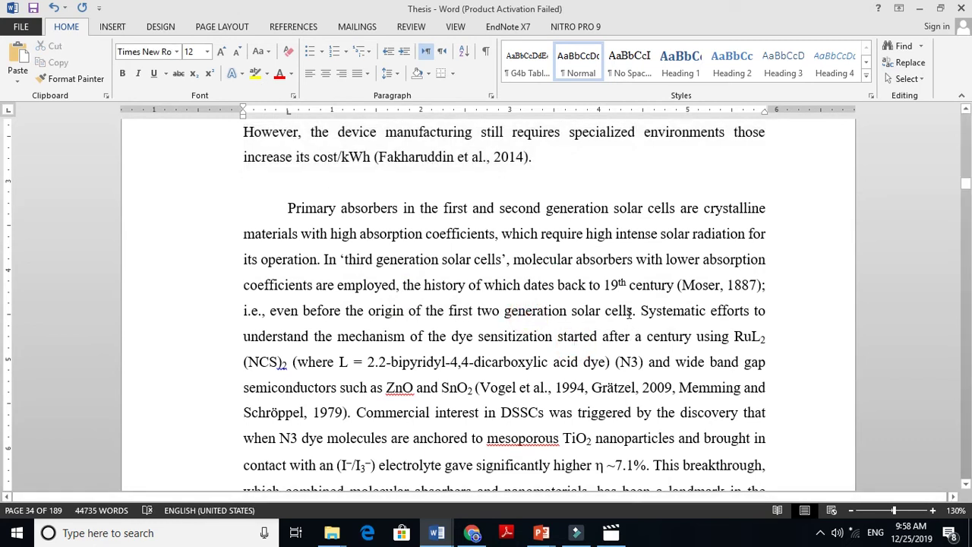
left_click_drag(586, 310, 450, 312)
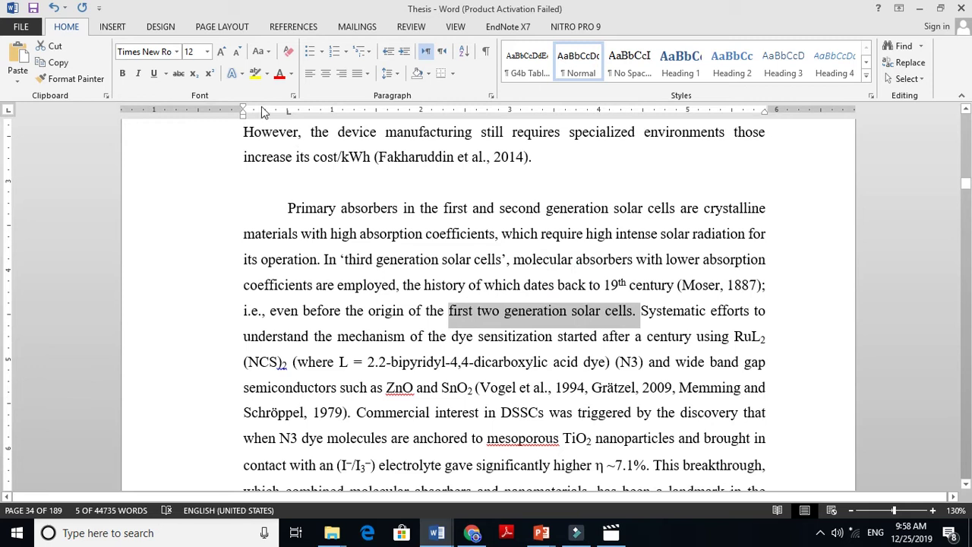
left_click(255, 76)
left_click(514, 335)
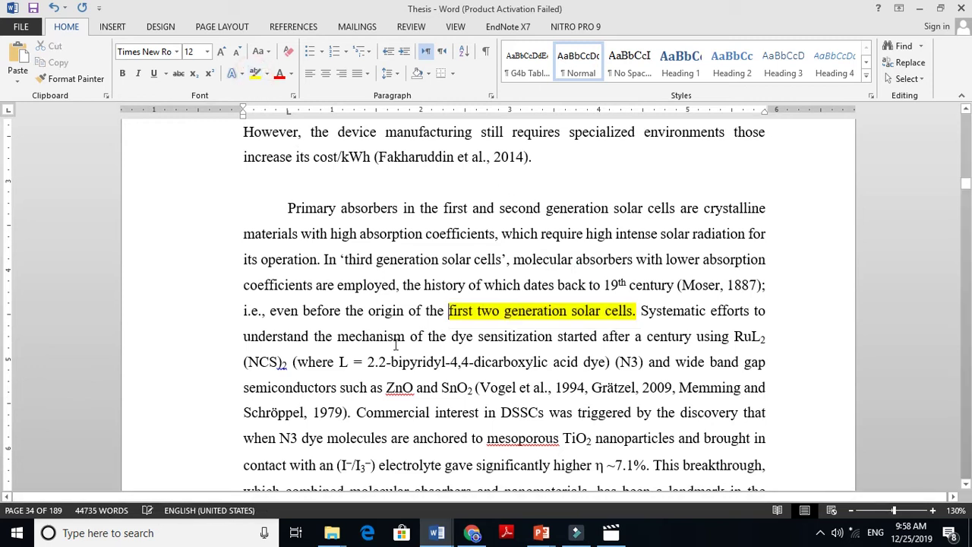
- Highlight 'dye sensitization' and 'third generation solar cells' in yellow
left_click(663, 313)
left_click(600, 337)
left_click_drag(558, 340, 462, 341)
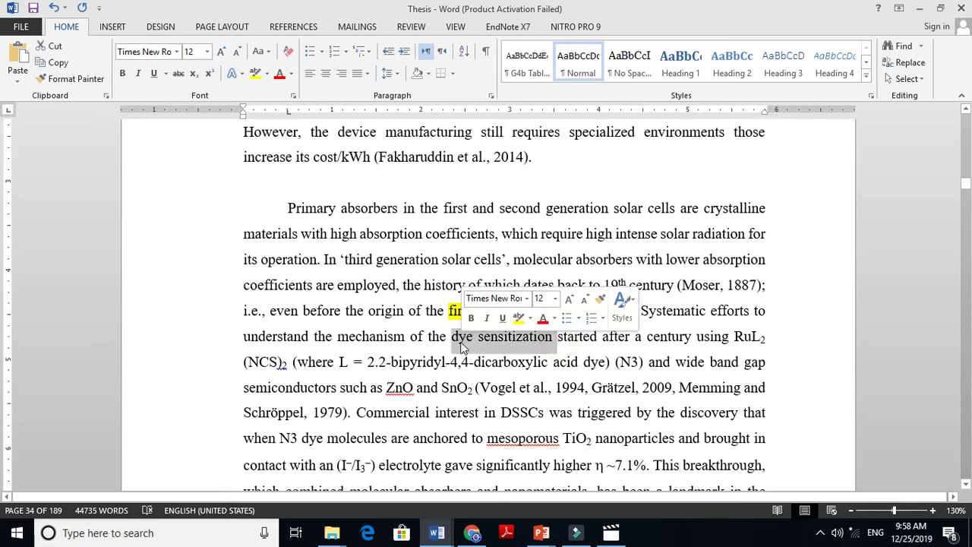
left_click(255, 73)
left_click(644, 349)
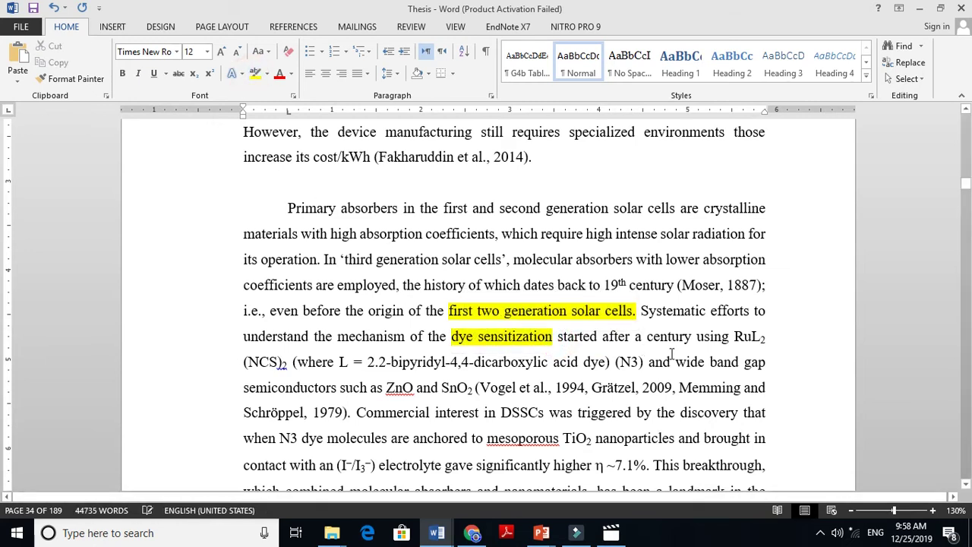
left_click_drag(966, 485, 966, 485)
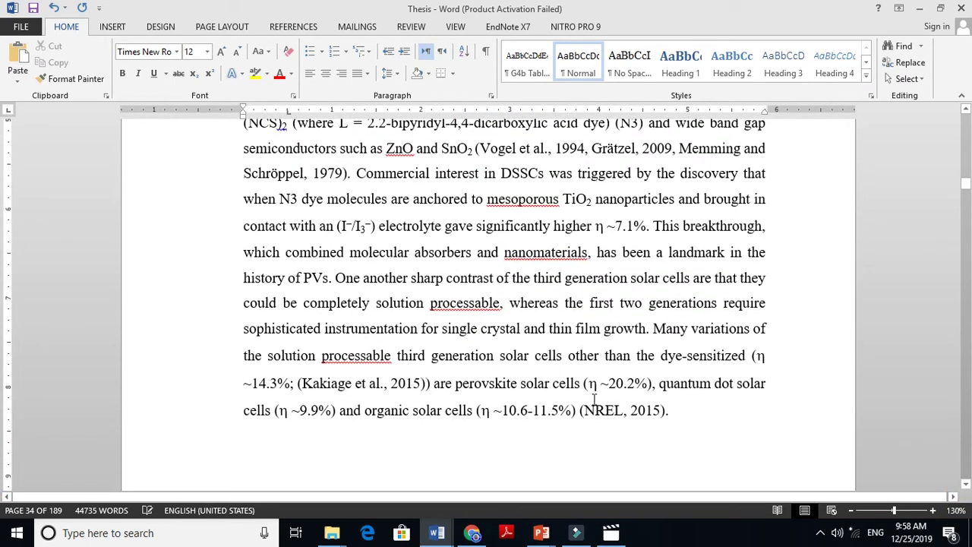
left_click_drag(561, 360, 396, 357)
left_click(254, 75)
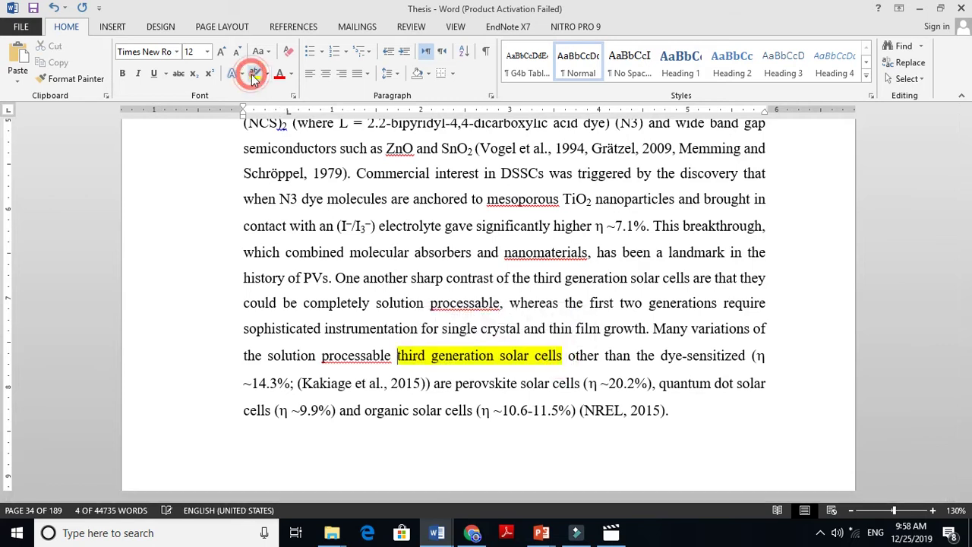
left_click(741, 430)
scroll(967, 486, "down", 5)
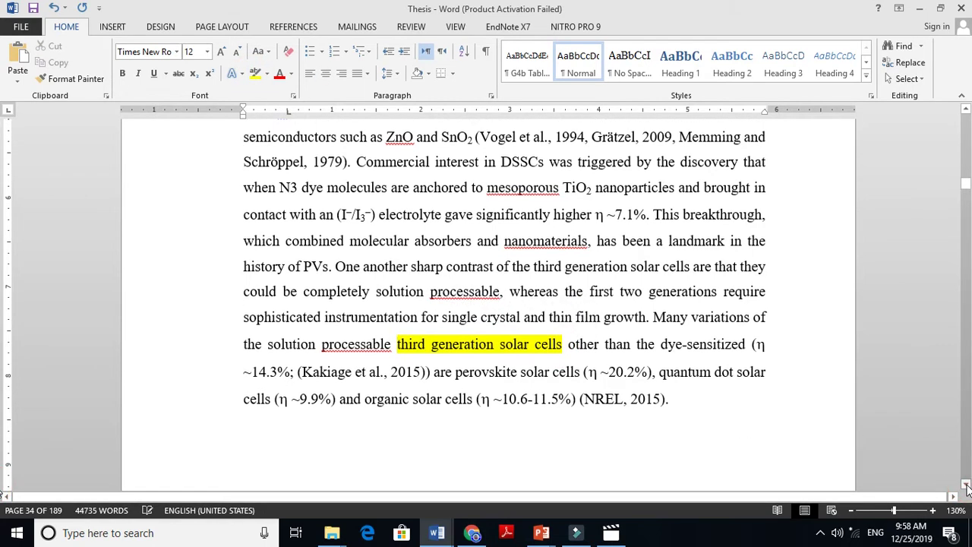
scroll(967, 486, "down", 3)
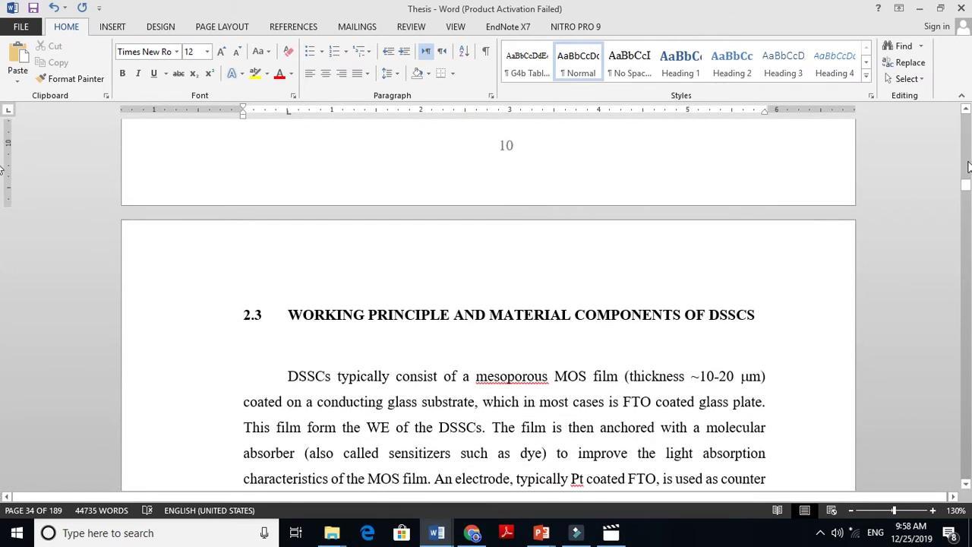
scroll(967, 108, "up", 3)
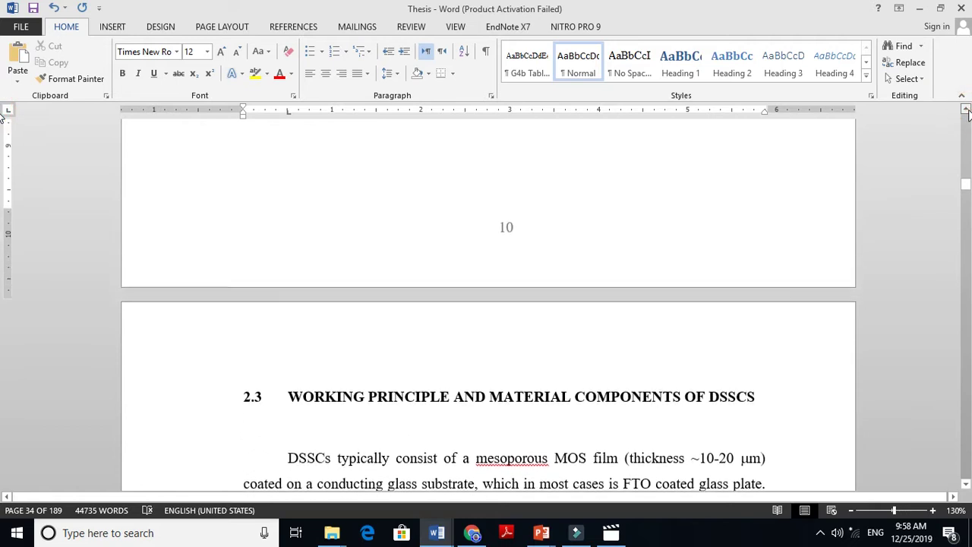
scroll(963, 467, "down", 3)
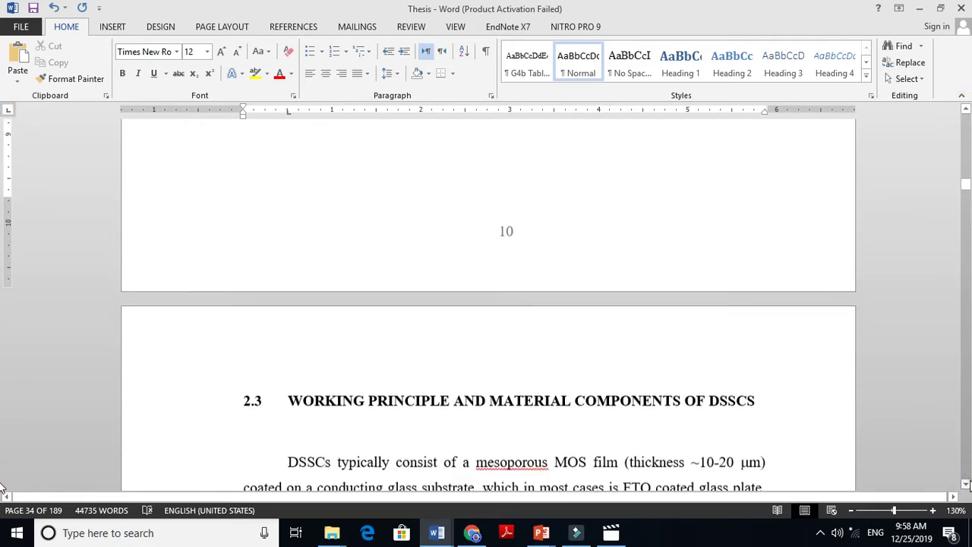
- Highlight 'DSSCS' in the 2.3 heading yellow and delete a trailing space in the section text
left_click_drag(754, 328, 709, 327)
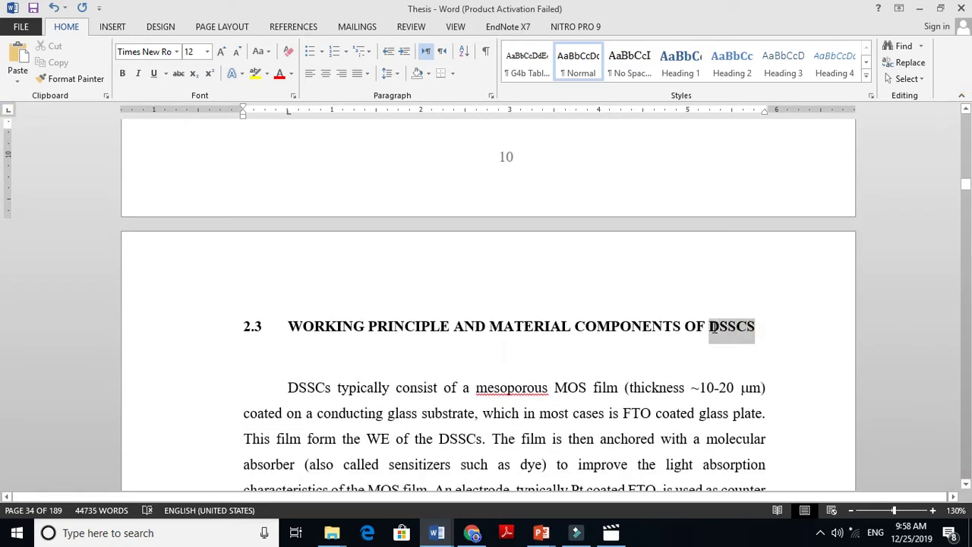
left_click(255, 73)
left_click(464, 346)
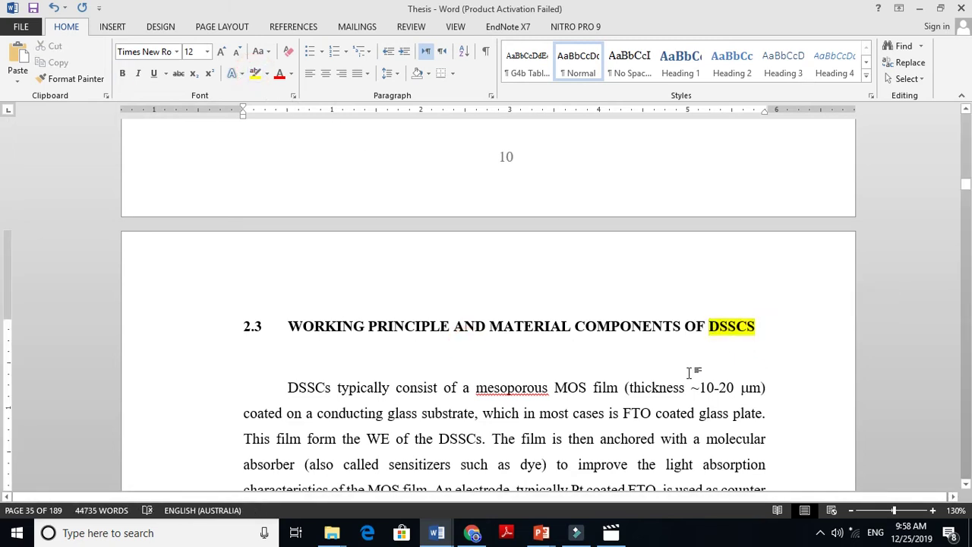
left_click(636, 389)
key("Down")
key("Down")
key("Down")
key("Down")
key("Down")
key("Down")
key("Down")
key("Down")
key("Down")
key("Down")
key("Down")
key("Down")
key("Down")
key("Down")
key("Down")
key("Down")
key("Down")
key("Down")
key("Down")
key("Down")
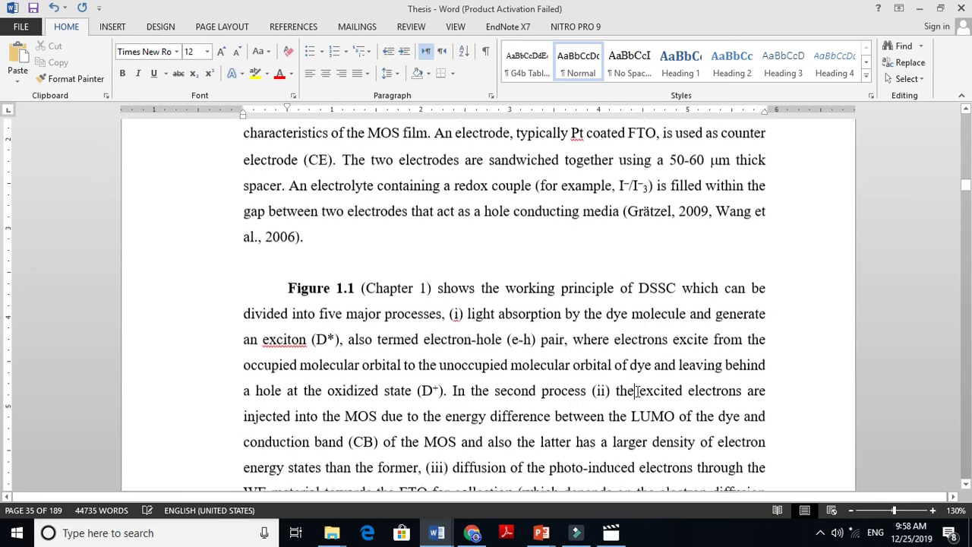
key("BackSpace")
- Page through Tables 2.1–2.2, selecting the Sensitizers or Dye and Electrolyte headings
scroll(637, 391, "down", 2)
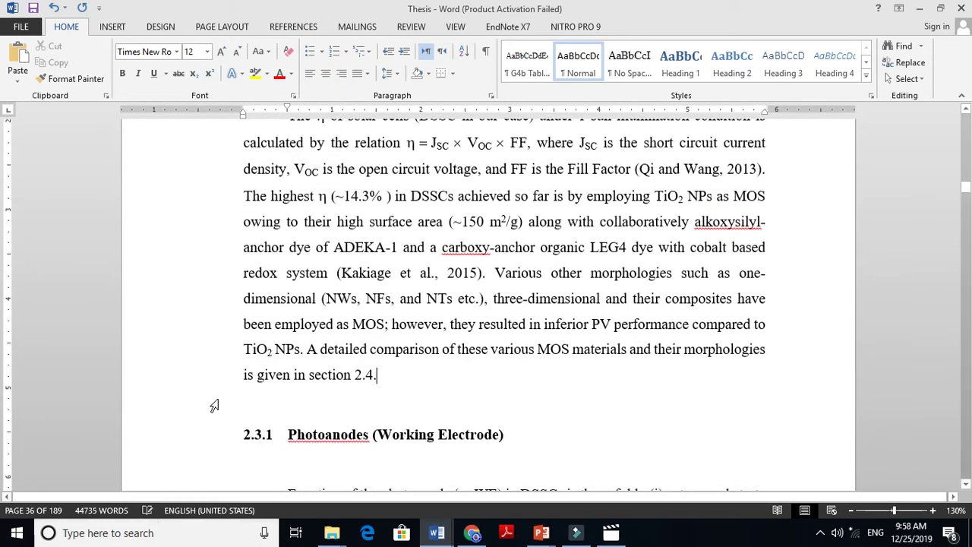
left_click(331, 433)
key("Page_Down")
key("Page_Down")
key("Page_Down")
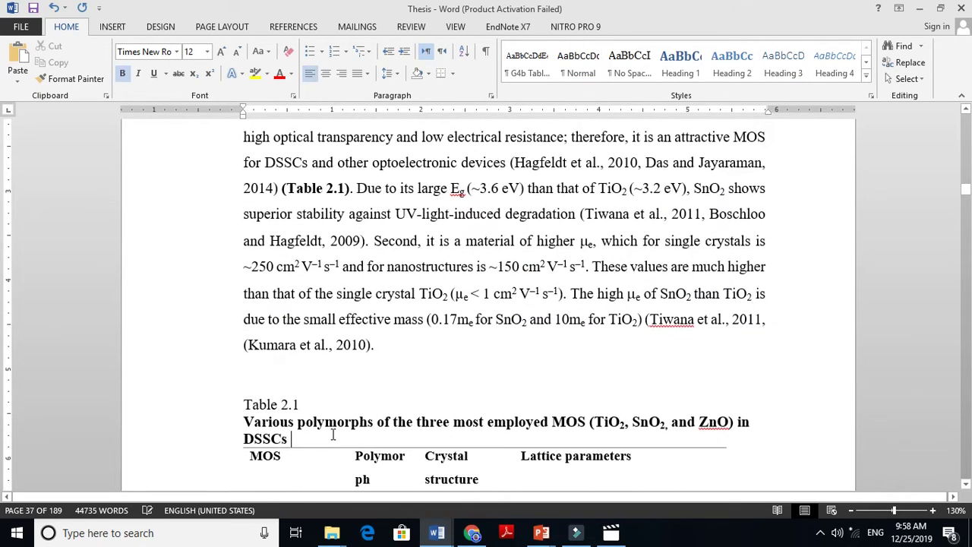
key("Page_Down")
key("Page_Down")
key("Page_Down")
key("Page_Down")
key("Page_Down")
key("Page_Down")
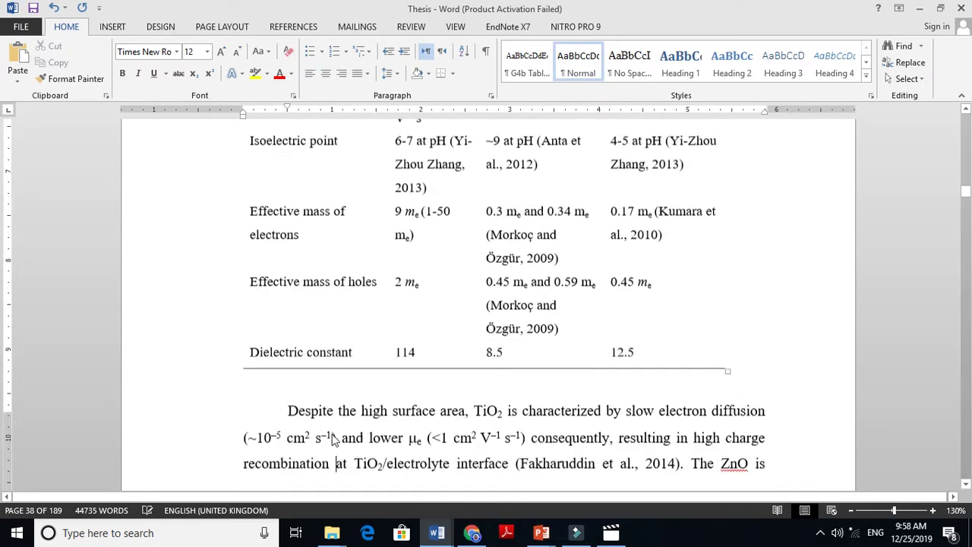
key("Page_Down")
key("Page_Down")
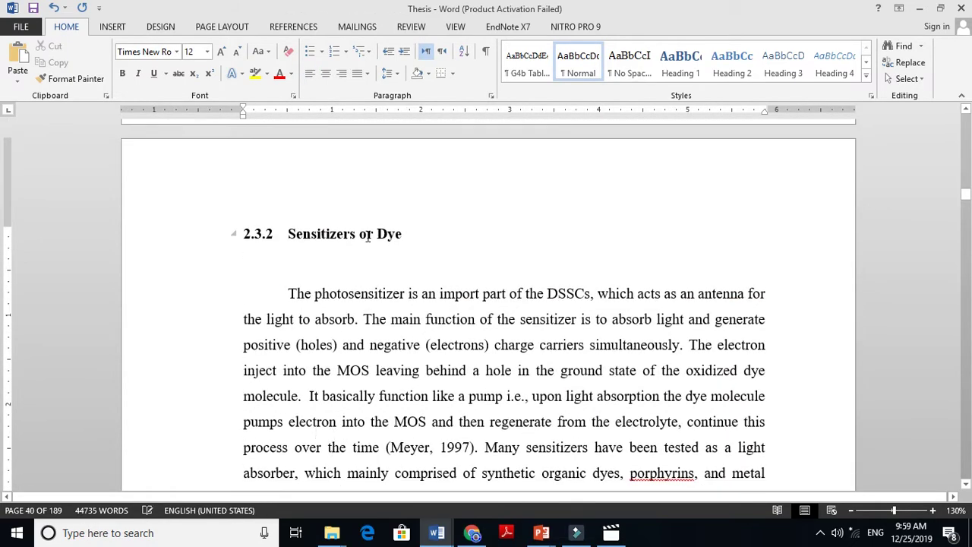
triple_click(402, 234)
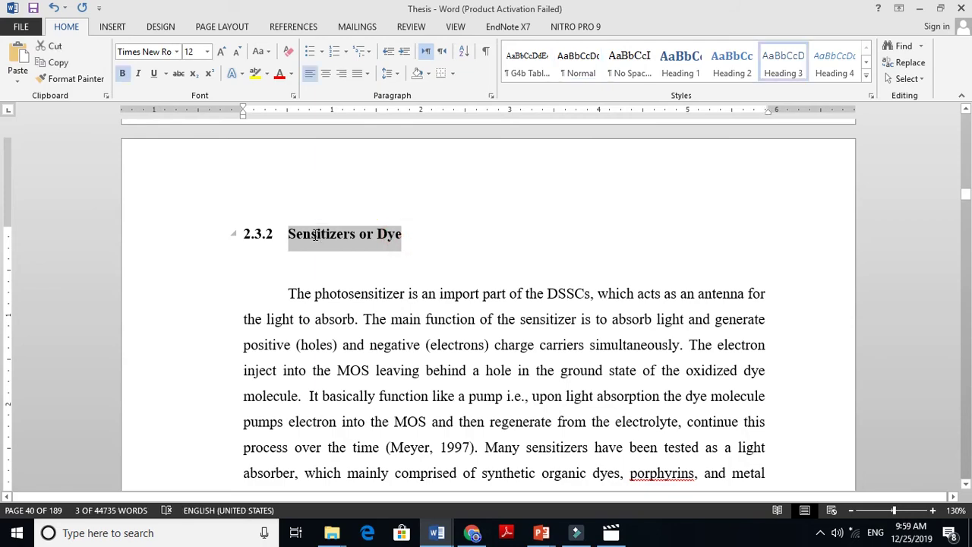
key("Page_Down")
key("Page_Down")
key("Page_Down")
key("Page_Down")
key("Page_Up")
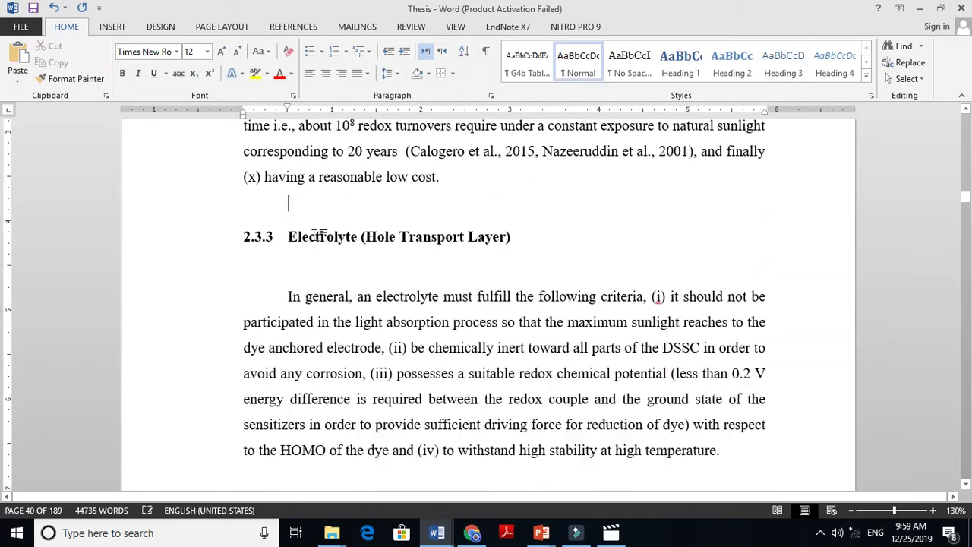
triple_click(439, 262)
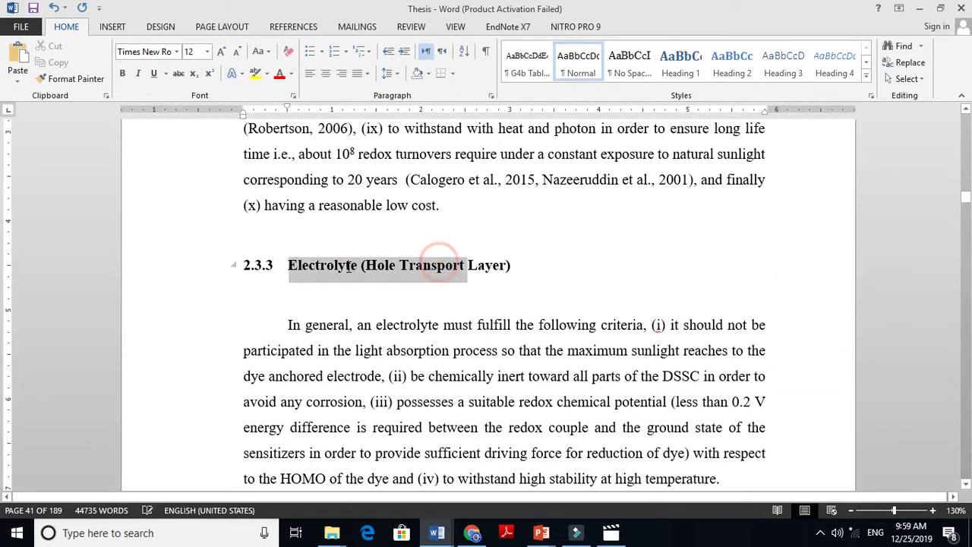
key("Page_Down")
key("Page_Down")
key("Page_Down")
key("Page_Down")
key("Page_Down")
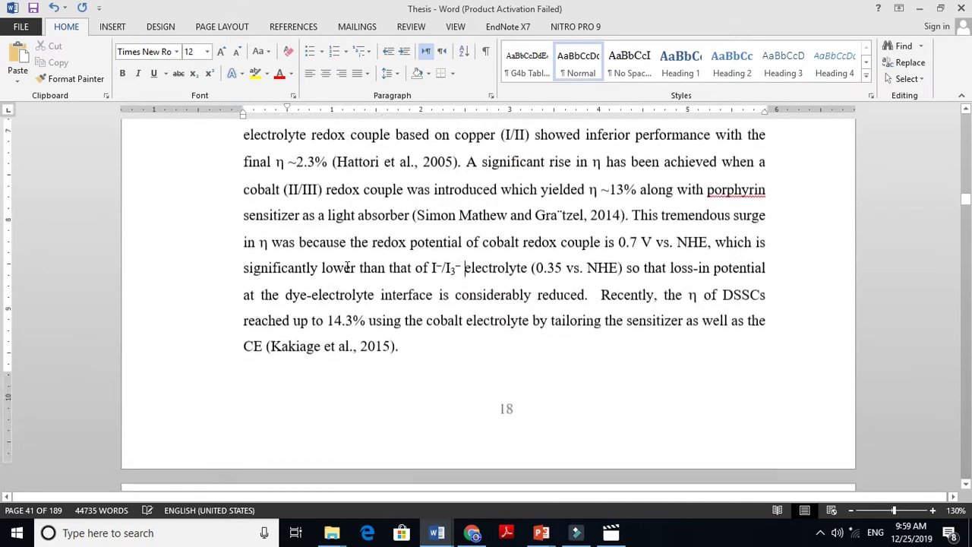
- Apply yellow highlight to the Counter Electrode heading and the TIN OXIDE AS PHOTOANODE IN DSSCS heading
key("Page_Up")
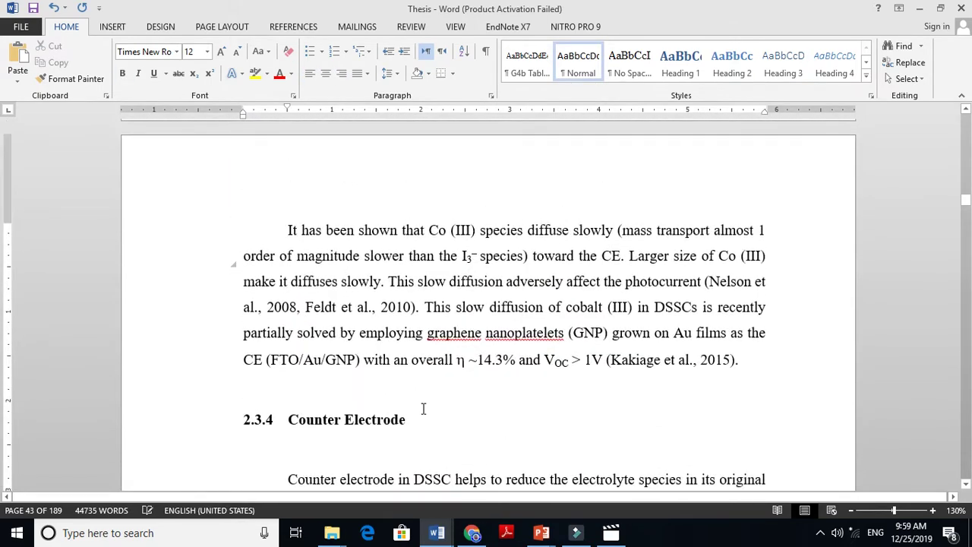
triple_click(421, 422)
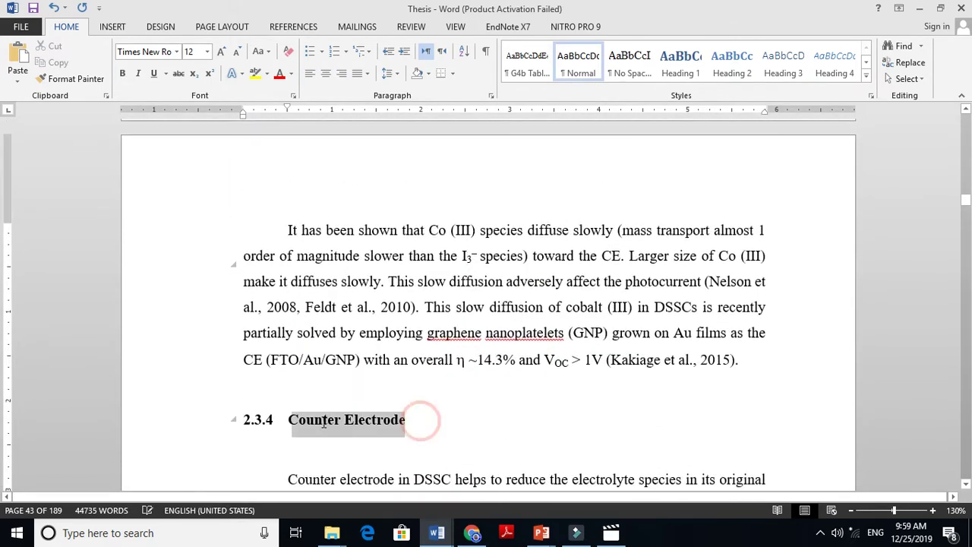
left_click(255, 73)
key("Left")
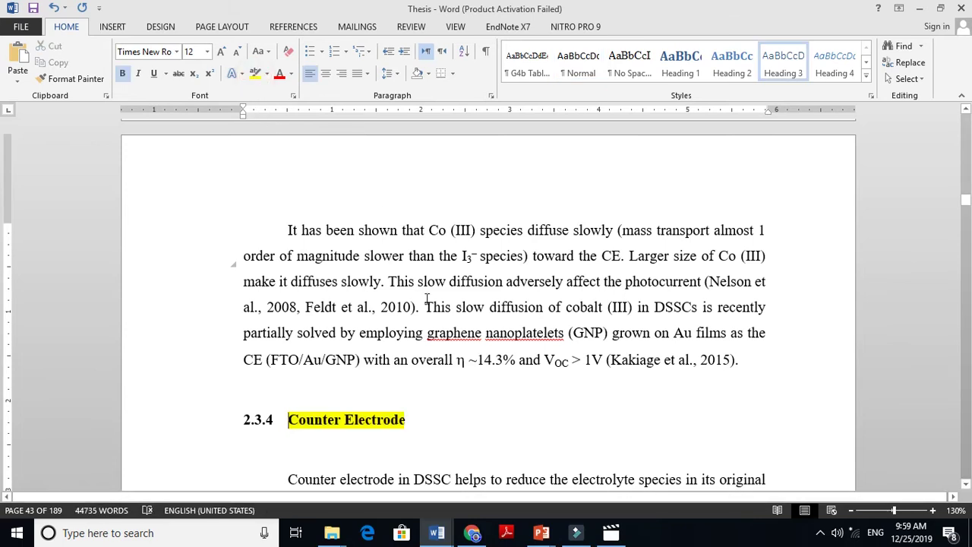
key("Page_Down")
key("Page_Down")
key("Page_Down")
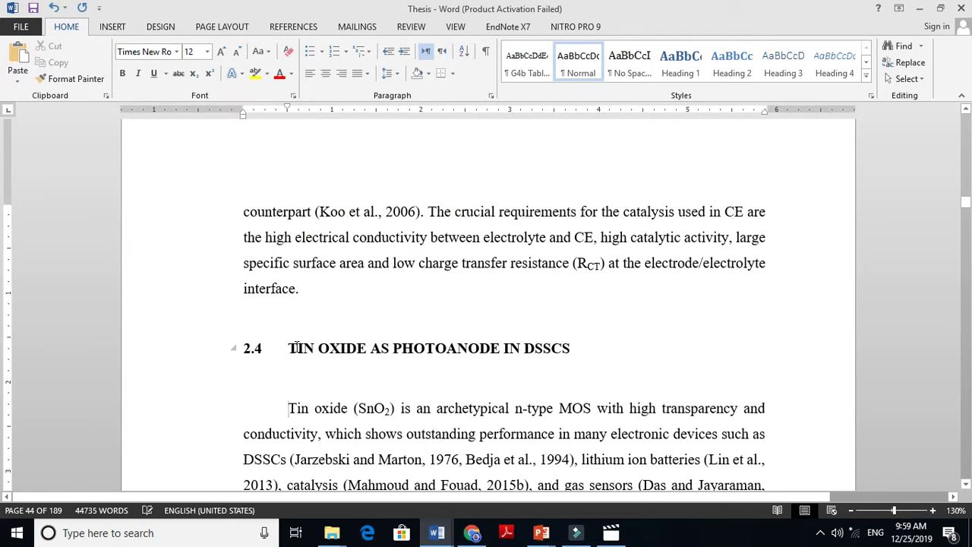
left_click_drag(292, 349, 574, 349)
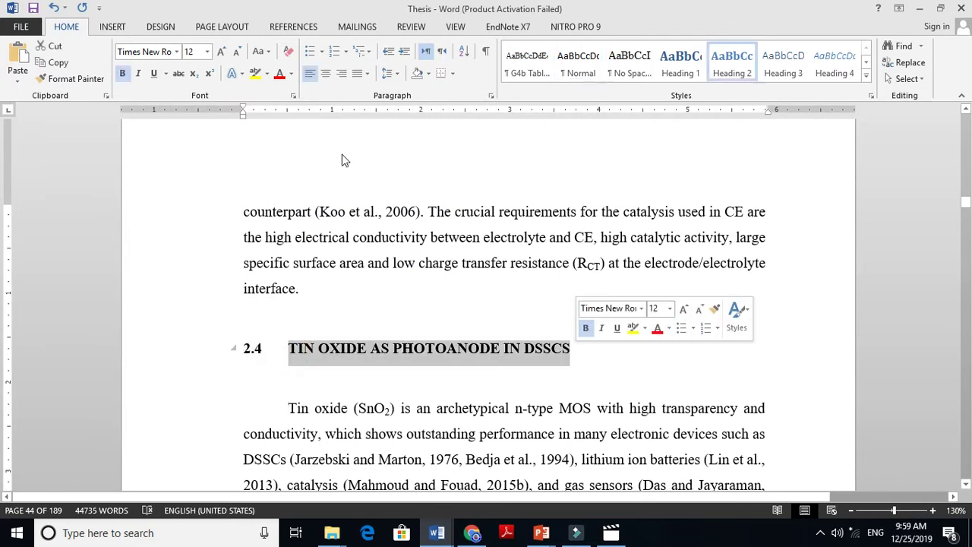
left_click(255, 74)
key("Left")
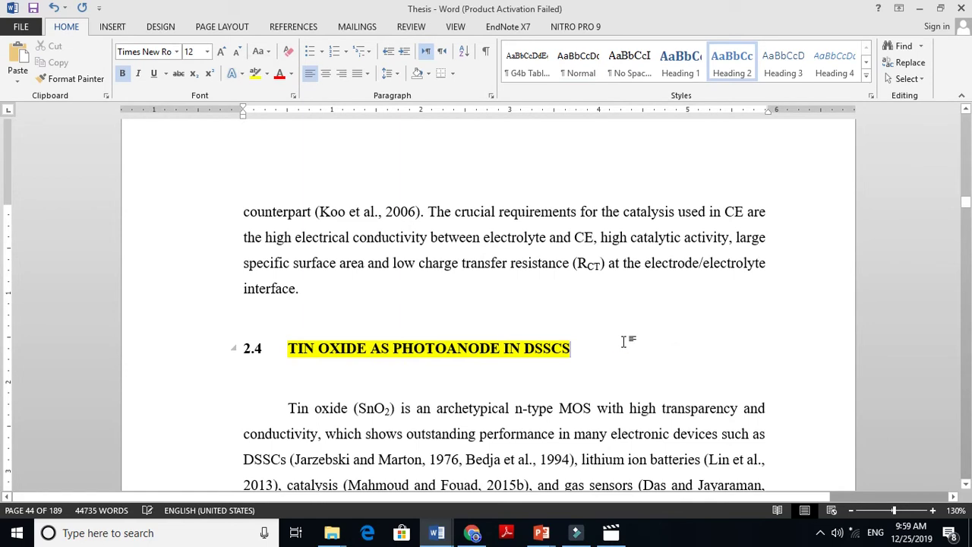
- Select the Figure 2.1 picture, then try selecting PURE TIN OXIDE in the 2.5 heading
scroll(623, 342, "down", 15)
left_click(623, 344)
scroll(627, 341, "down", 7)
scroll(626, 342, "up", 7)
key("Right")
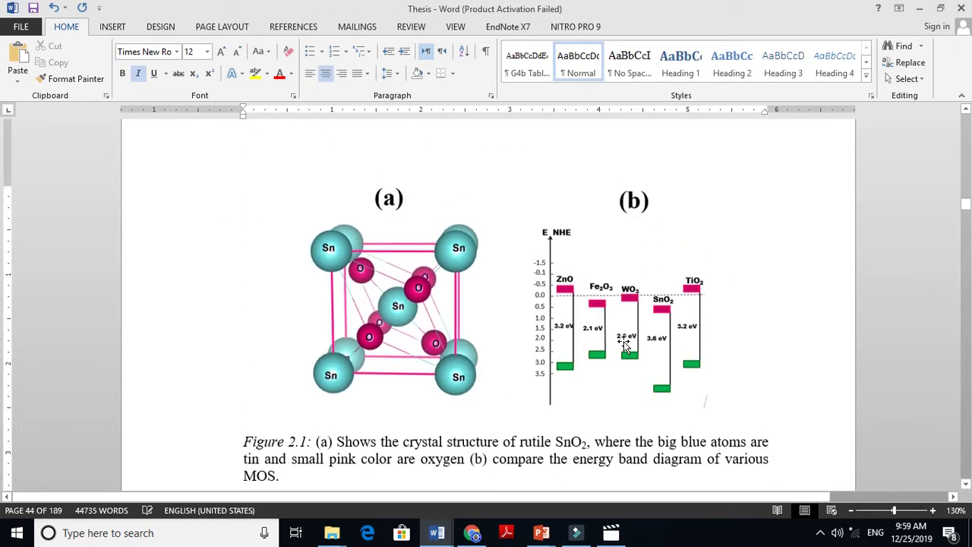
left_click(390, 298)
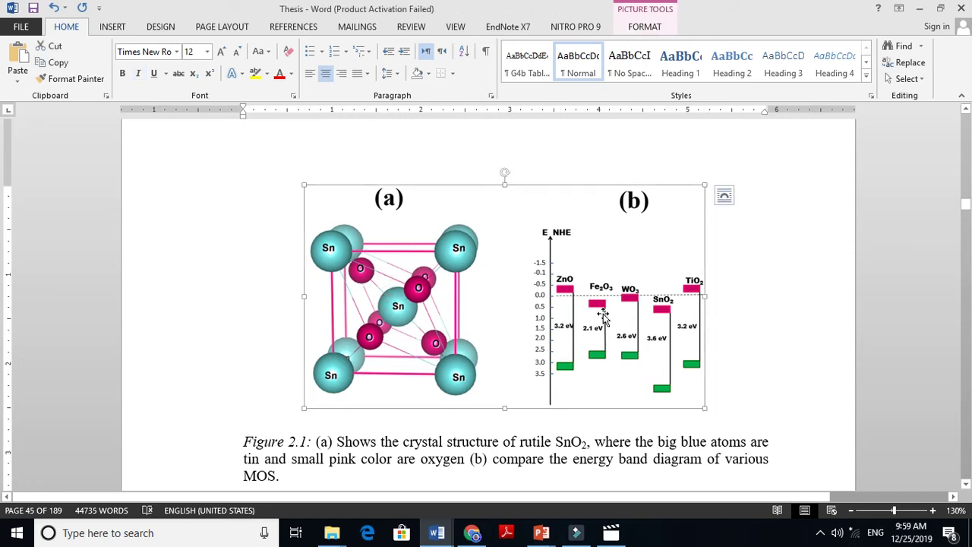
scroll(603, 317, "down", 7)
left_click(604, 314)
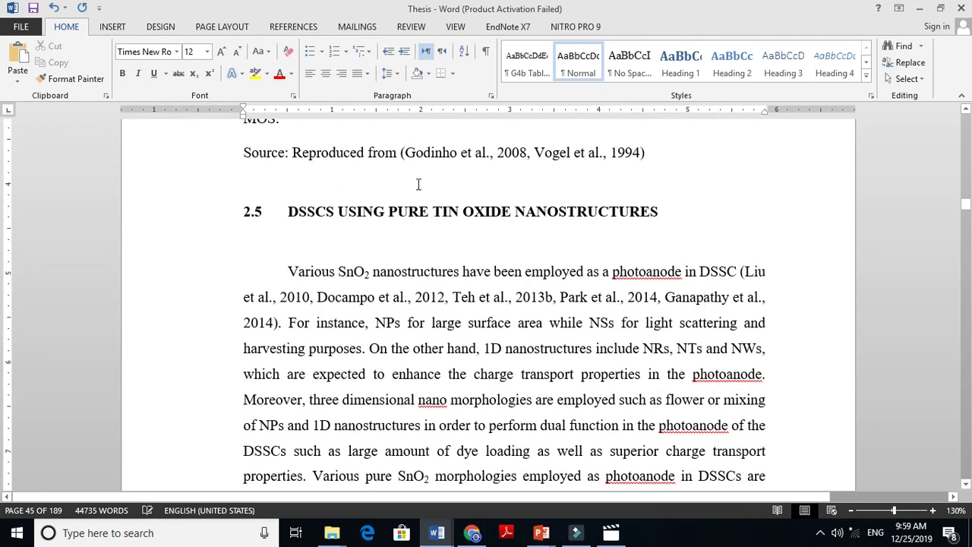
left_click(314, 217)
left_click_drag(398, 211, 513, 212)
left_click(569, 212)
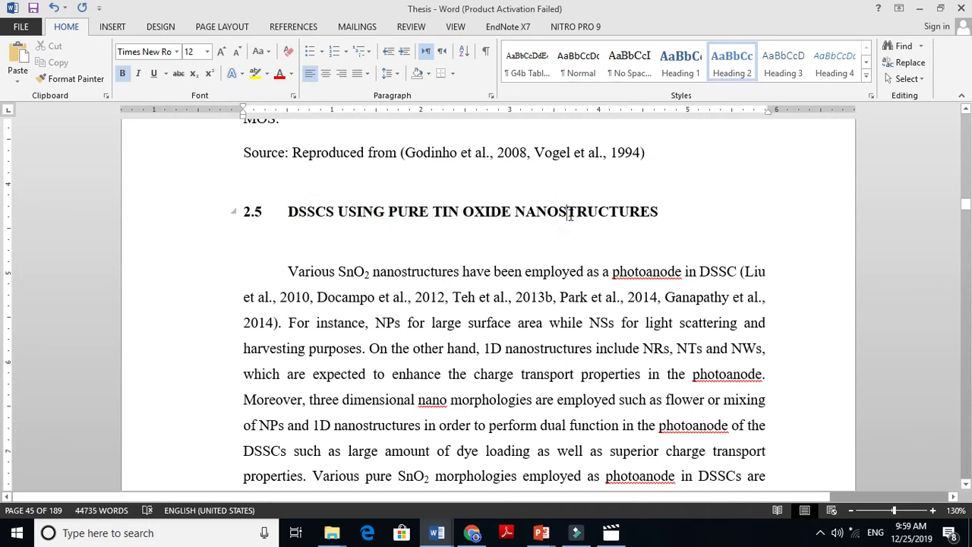
key("Page_Down")
key("Page_Down")
key("Page_Down")
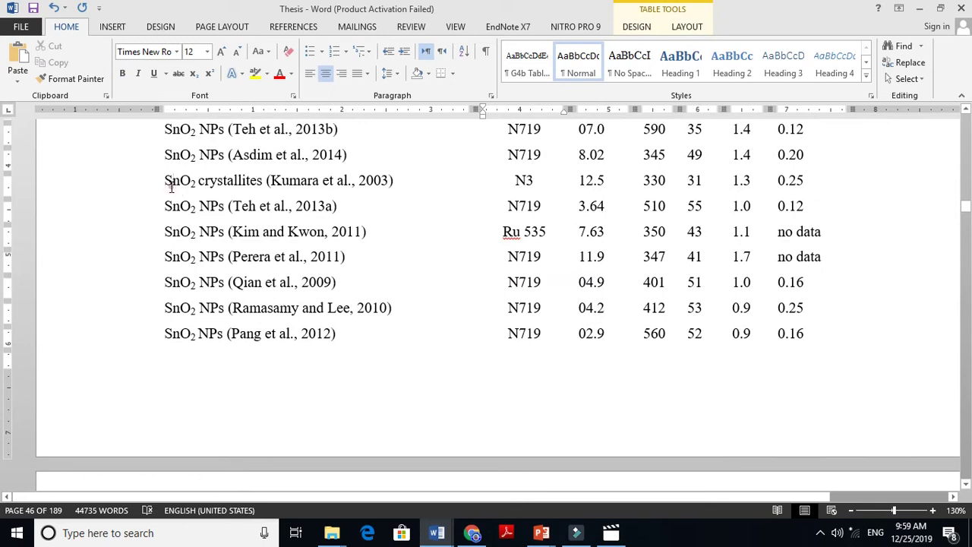
- Select the SnO2 entries in the first Table 2.3 rows, including the Kim and Kwon row
left_click_drag(170, 188, 262, 184)
left_click_drag(175, 155, 213, 165)
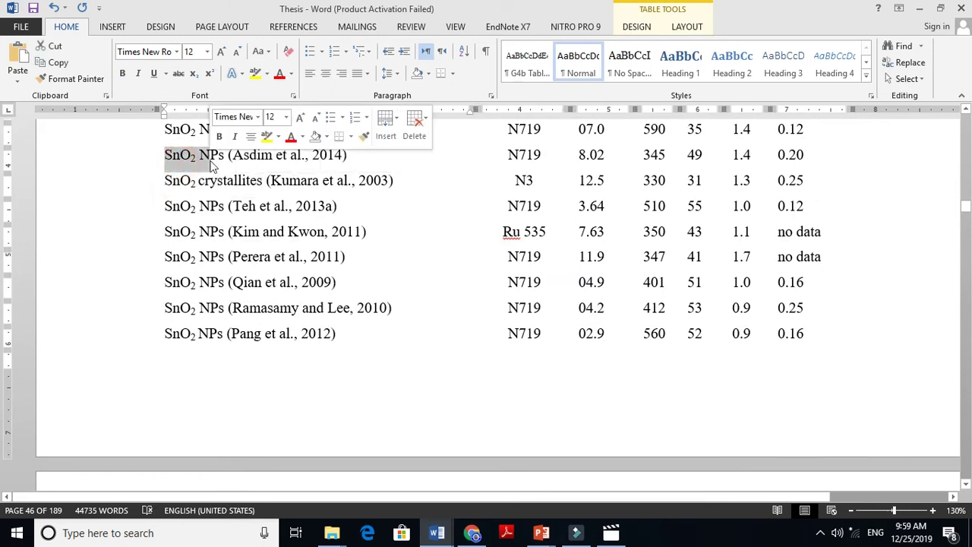
left_click_drag(164, 232, 199, 234)
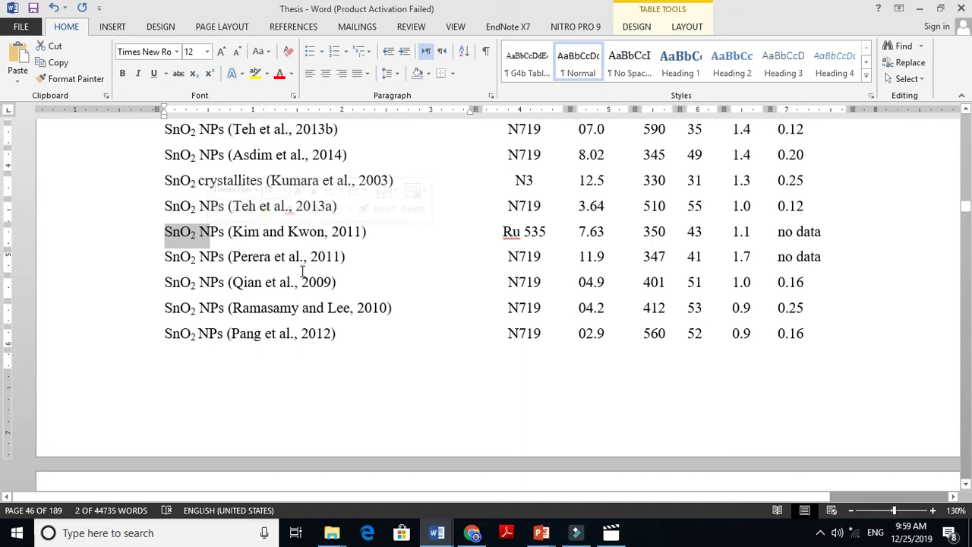
key("Page_Down")
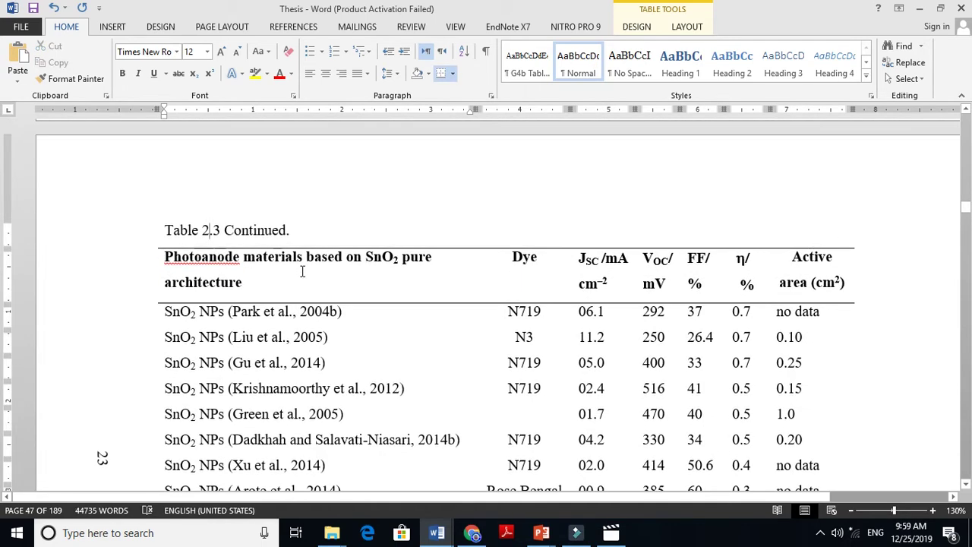
key("Page_Down")
- Check the NWs, NFs and NRs rows of the Table 2.3 continuation, reaching the 2.5.1 heading
double_click(182, 241)
double_click(211, 296)
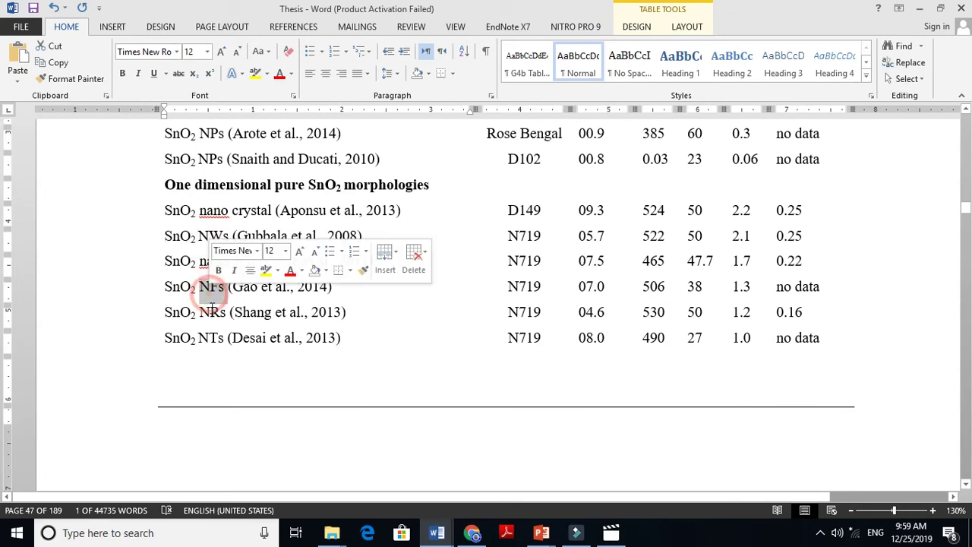
double_click(210, 311)
left_click(216, 339)
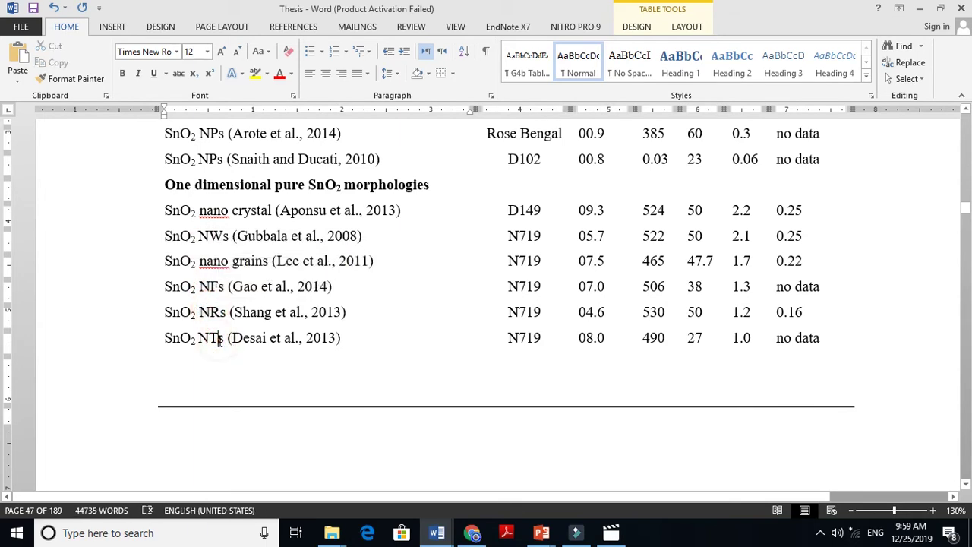
key("Page_Down")
key("Page_Down")
key("Page_Up")
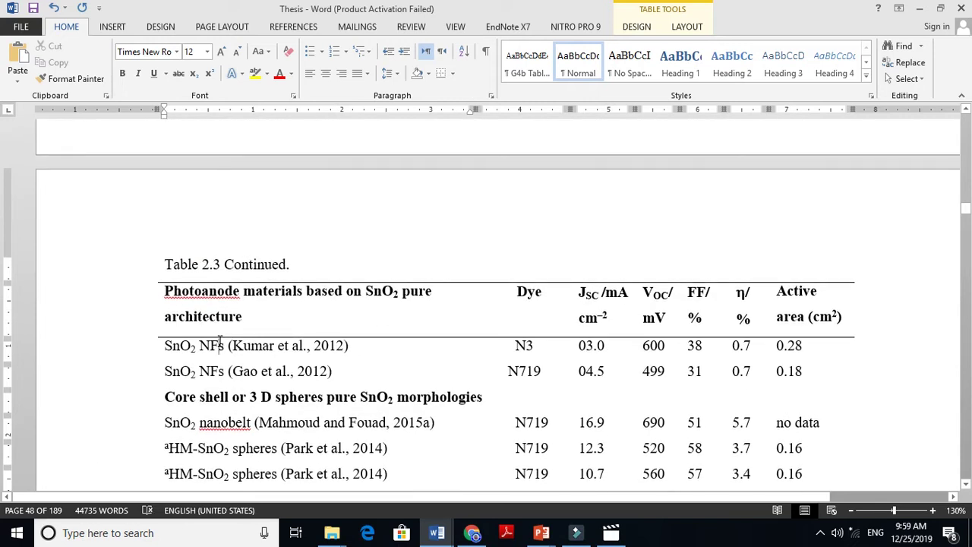
key("Page_Down")
key("Page_Down")
key("Page_Down")
key("Page_Down")
scroll(215, 347, "down", 2)
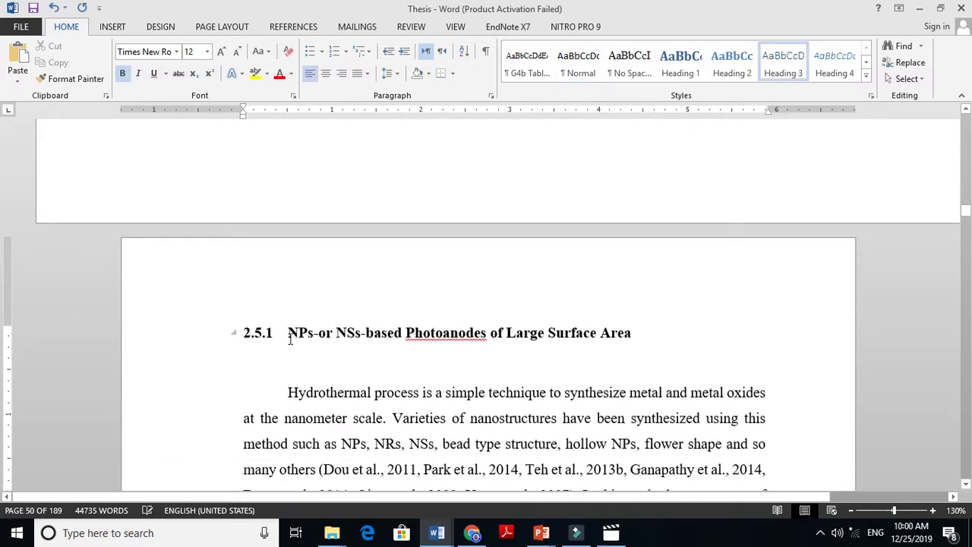
- Select the 2.5.1 and 2.5.2 heading texts without highlighting them
left_click_drag(289, 338, 435, 330)
left_click(332, 336)
left_click(357, 337)
left_click(431, 332)
scroll(565, 339, "down", 20)
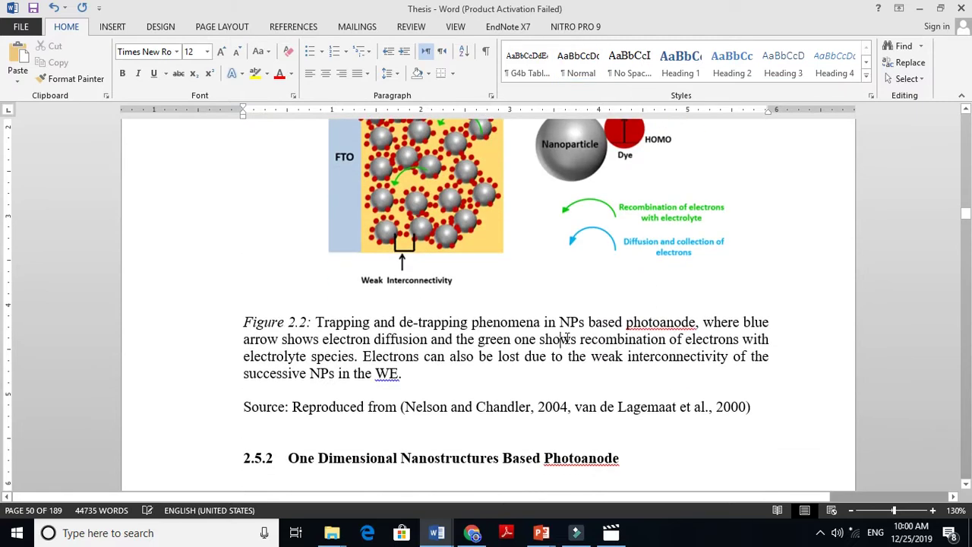
left_click(563, 338)
left_click_drag(623, 459, 308, 463)
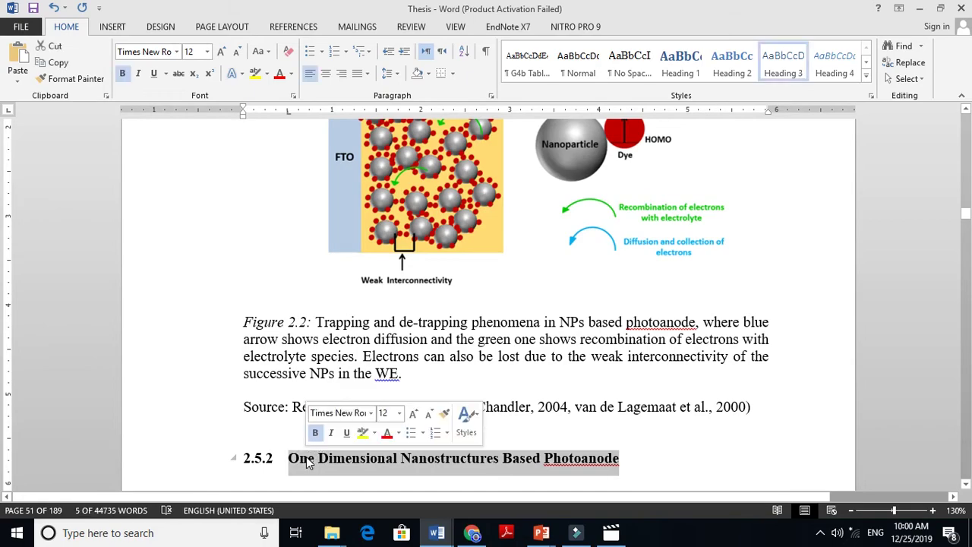
scroll(308, 460, "down", 10)
left_click(308, 454)
- Apply yellow highlight to the 2.5.3 heading 'Three Dimensional Nanostructures'
key("ctrl+Down")
key("ctrl+Down")
key("ctrl+Down")
key("ctrl+Down")
key("ctrl+Down")
key("ctrl+Down")
key("ctrl+Down")
key("ctrl+Down")
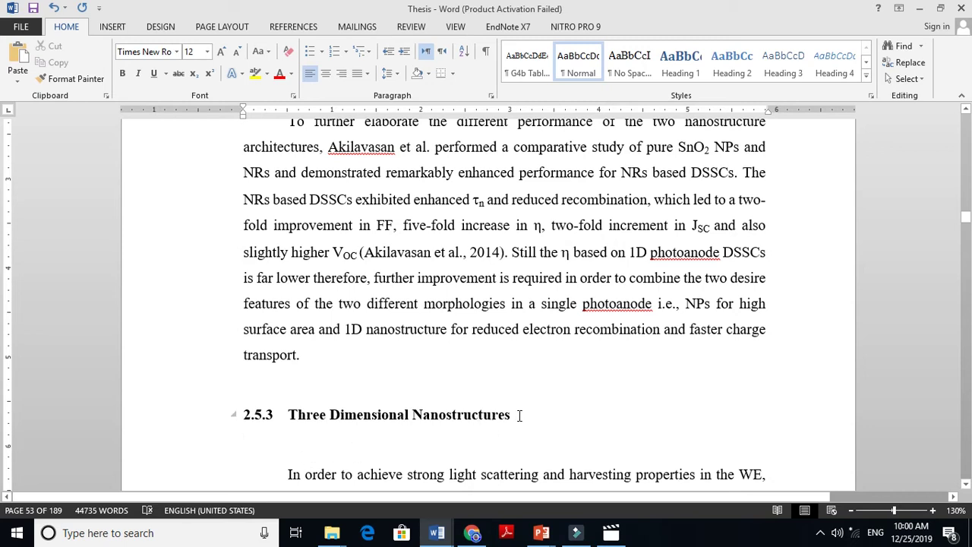
left_click_drag(516, 415, 288, 414)
left_click(256, 73)
key("Left")
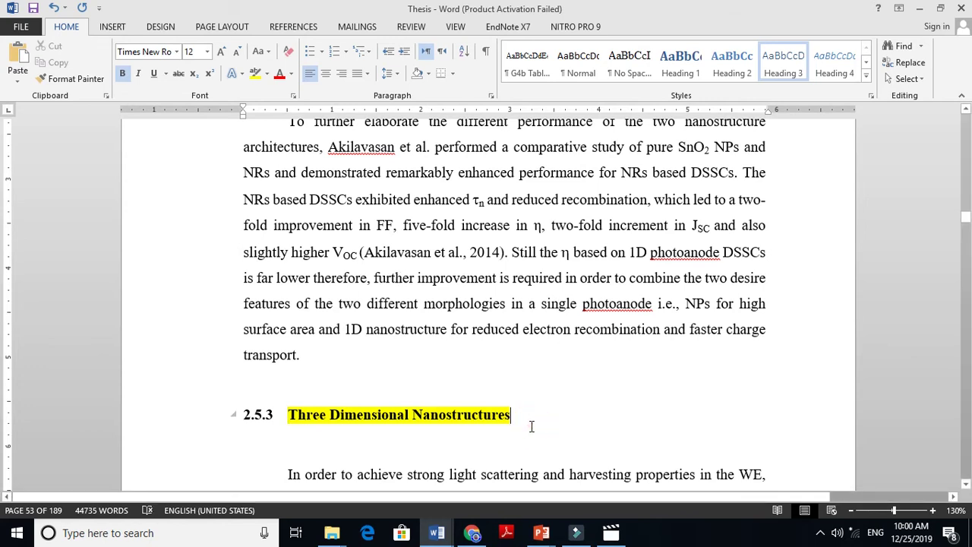
key("Page_Down")
key("Page_Down")
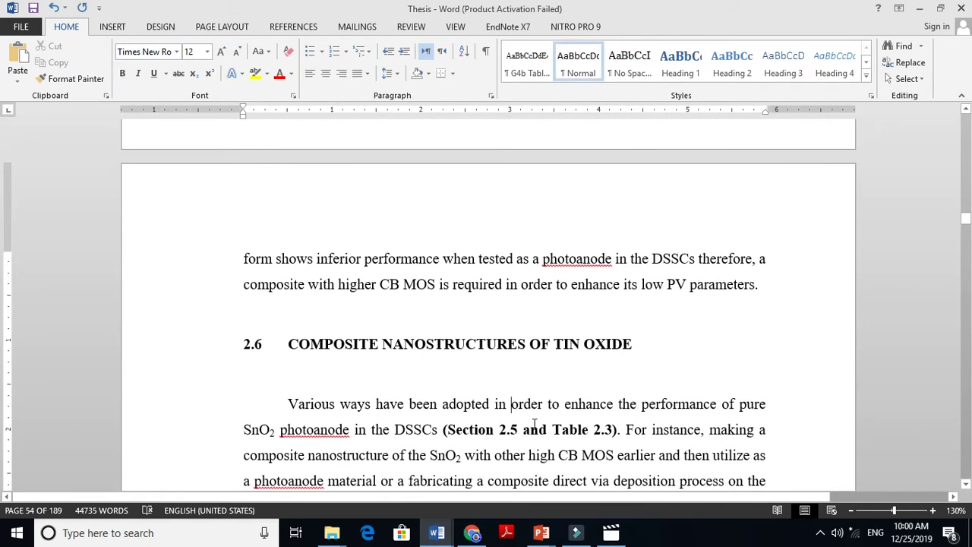
- Highlight the 2.6 COMPOSITE NANOSTRUCTURES OF TIN OXIDE heading in yellow
left_click_drag(636, 344, 288, 344)
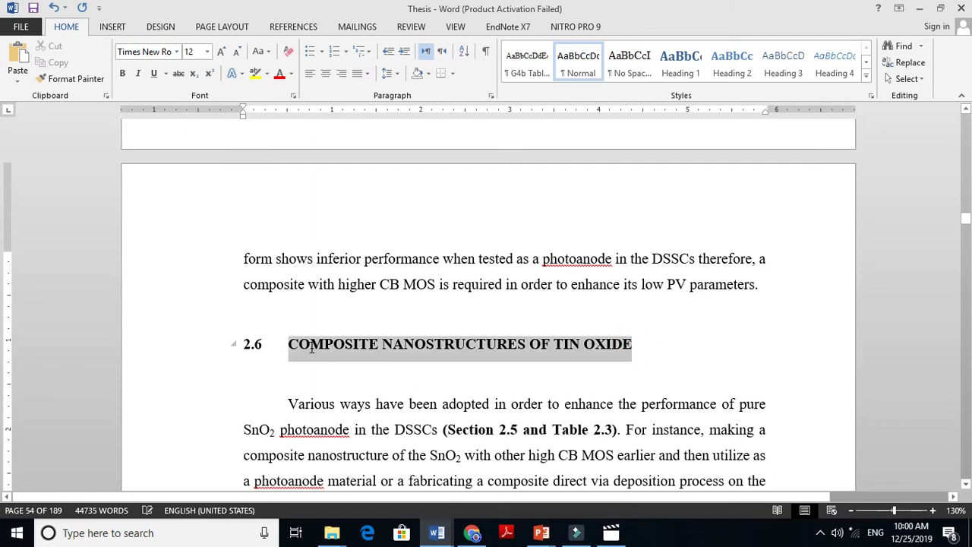
left_click(262, 75)
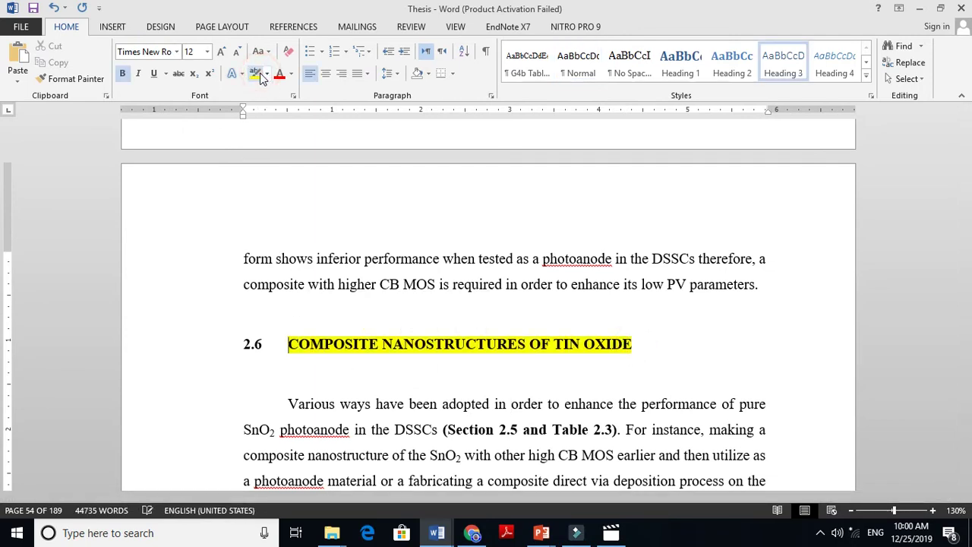
key("Page_Down")
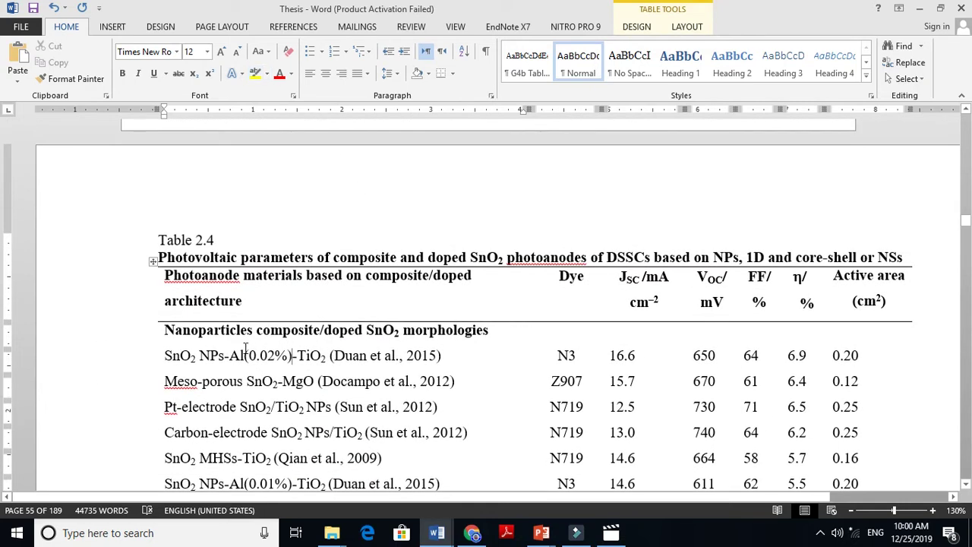
- Review Table 2.4's porous, SnO2/TiO2 electrode and MHSs-TiO2 entries, then scroll past the table
double_click(235, 383)
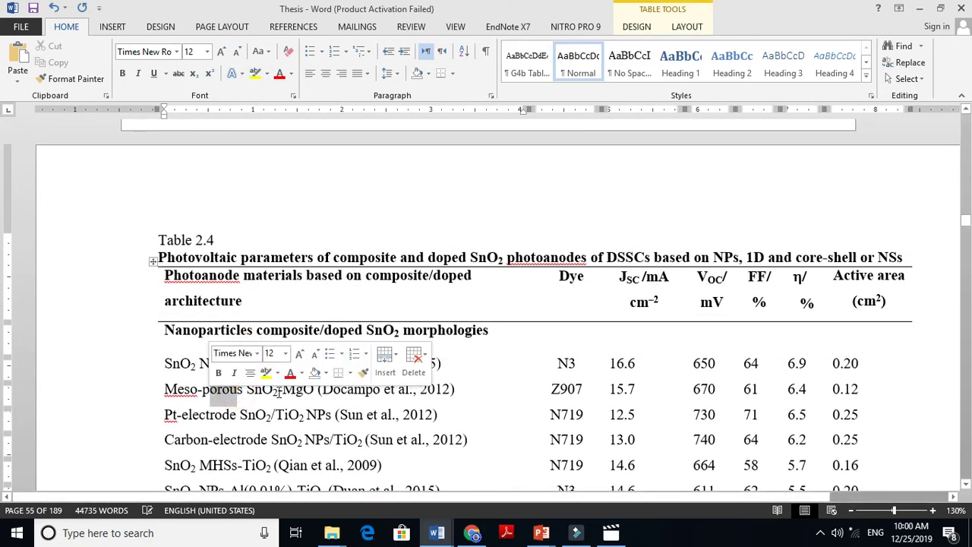
left_click_drag(181, 414, 305, 416)
left_click_drag(217, 469, 273, 471)
key("Page_Down")
scroll(273, 469, "down", 15)
scroll(273, 468, "down", 15)
scroll(272, 469, "down", 15)
left_click(275, 467)
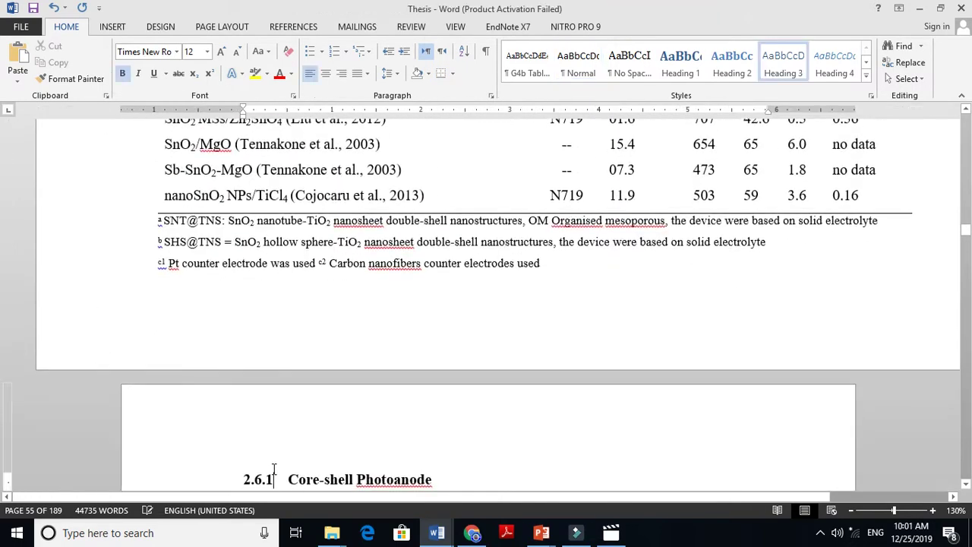
scroll(275, 468, "down", 5)
left_click(275, 467)
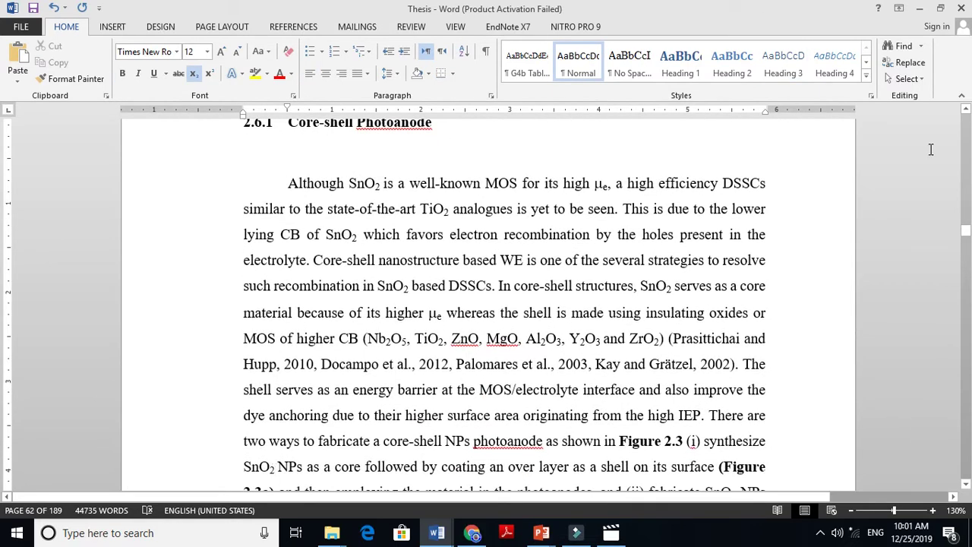
scroll(555, 187, "up", 1)
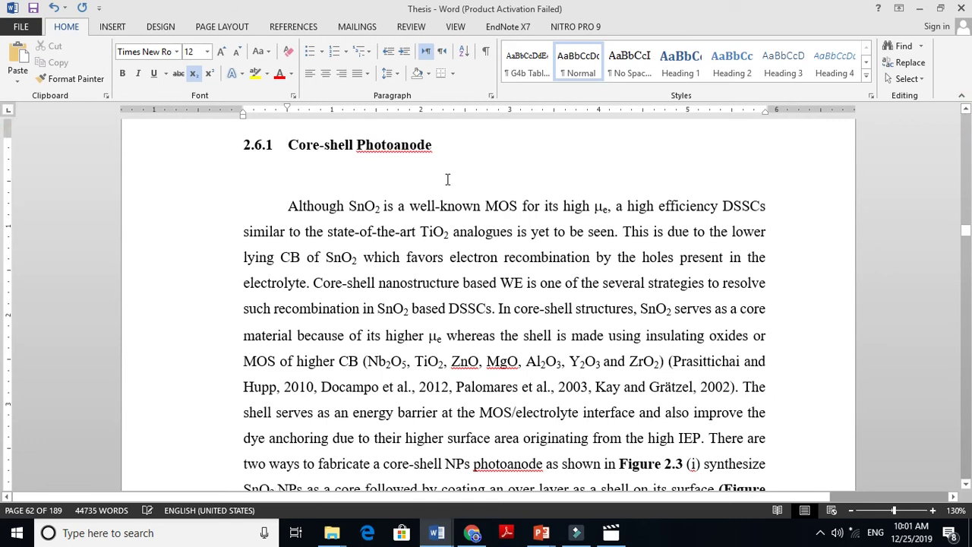
- Highlight the Core-shell Photoanode heading in yellow
left_click_drag(431, 158, 288, 148)
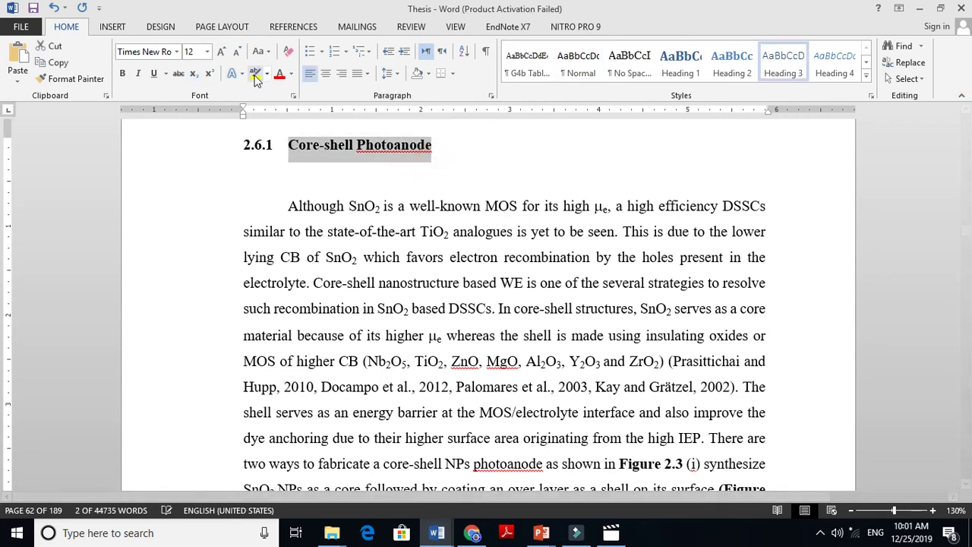
left_click(387, 236)
scroll(387, 235, "down", 15)
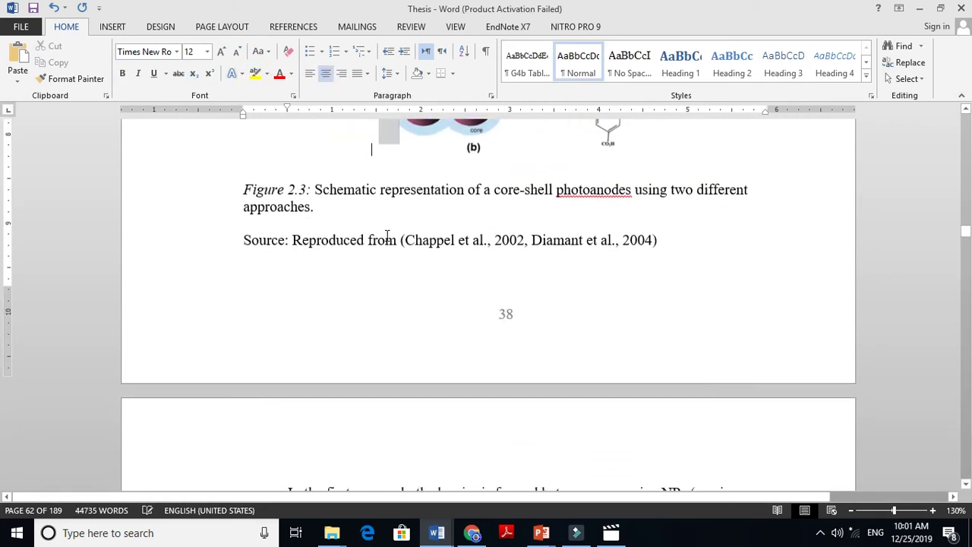
scroll(387, 235, "down", 15)
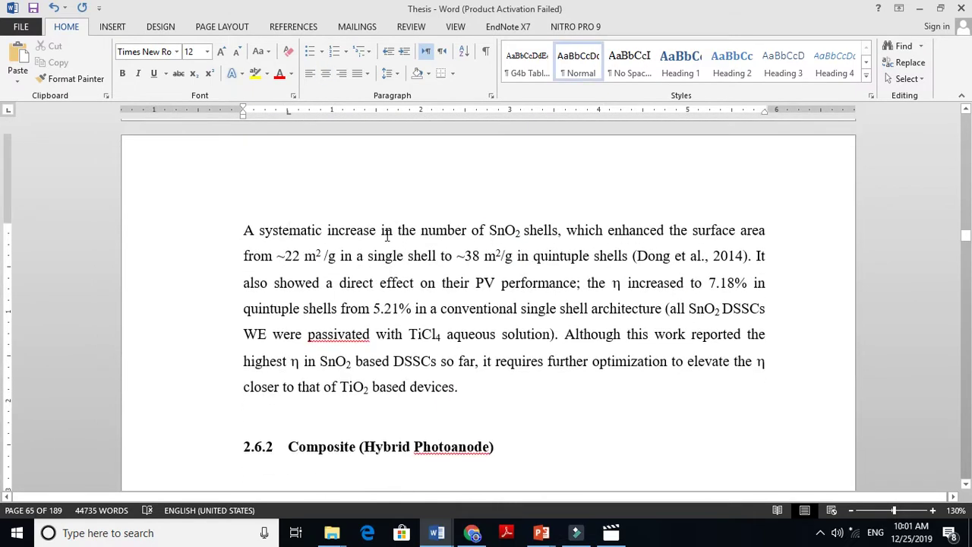
scroll(387, 236, "down", 12)
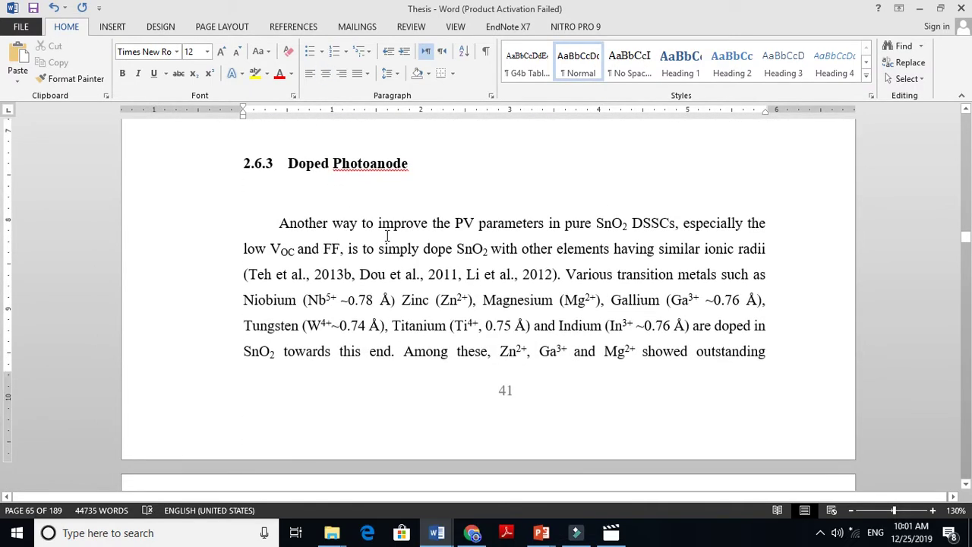
- Highlight the Doped Photoanode heading in yellow and move on to 2.7 CONCLUSIONS
left_click_drag(414, 164, 303, 166)
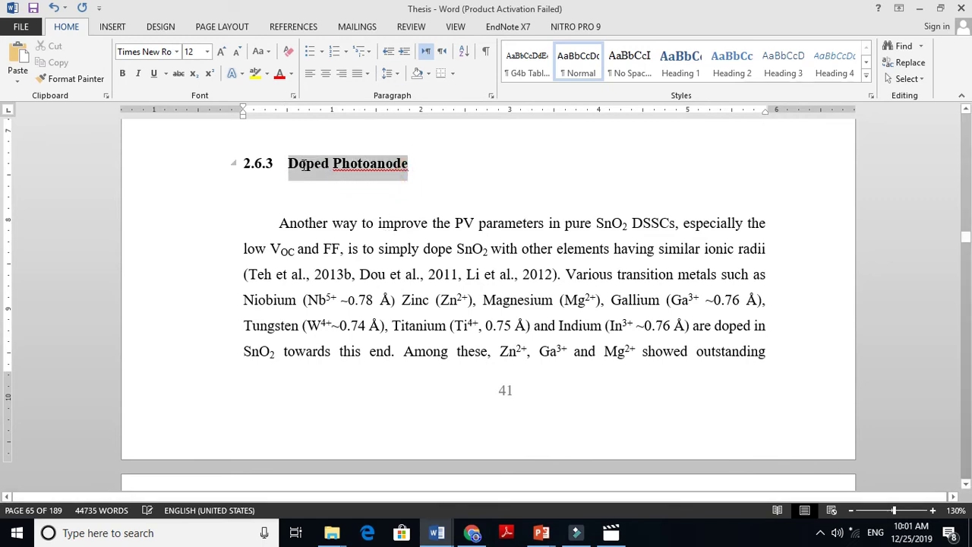
left_click(255, 73)
key("Page_Down")
key("Page_Down")
key("Page_Down")
key("Page_Down")
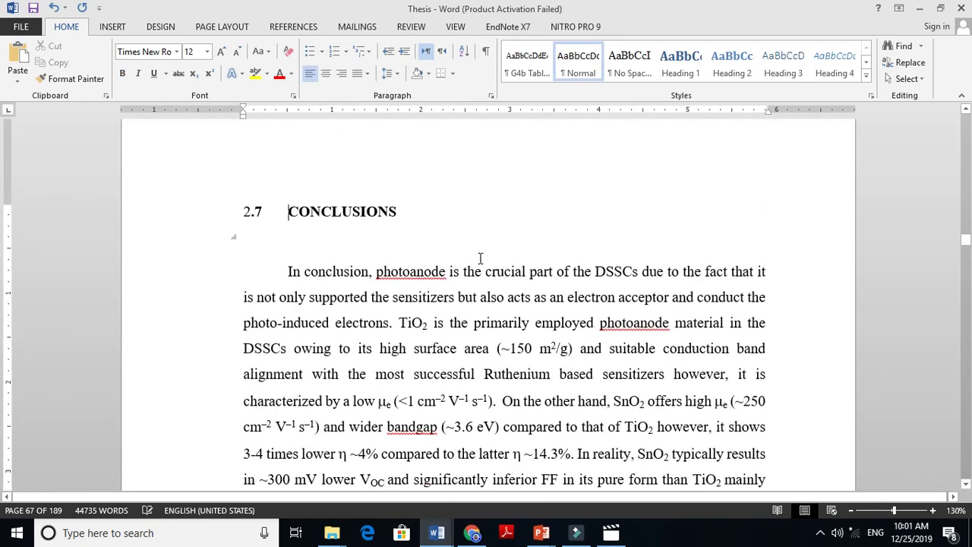
left_click(436, 218)
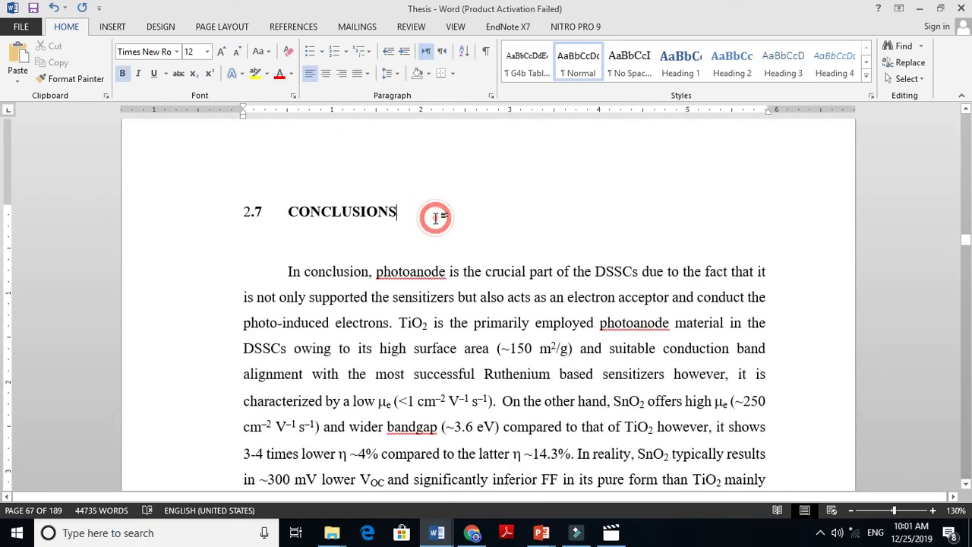
left_click(376, 210)
left_click(430, 223)
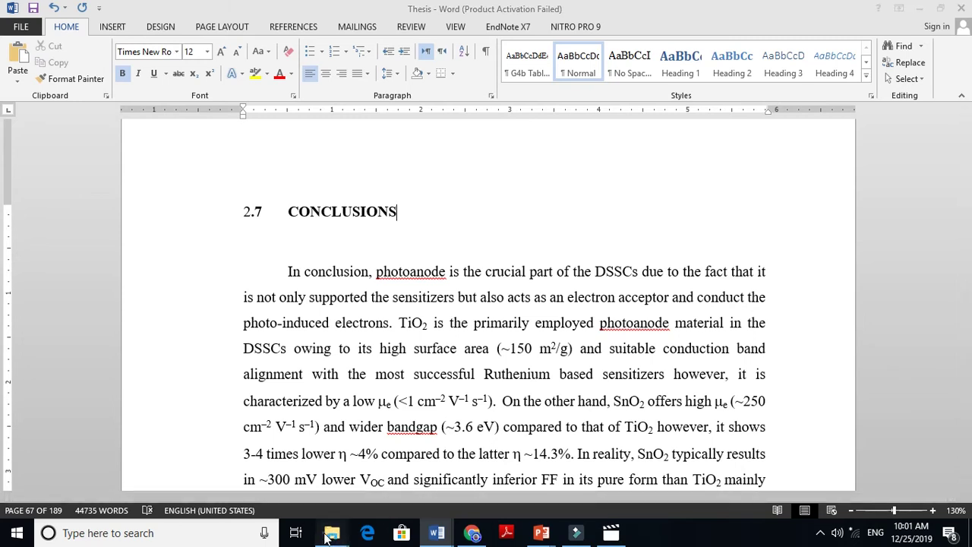
- Open the bifacial transparent solid-state DSSC paper from the Pure SnO2 based folder
mouse_move(332, 532)
left_click(243, 494)
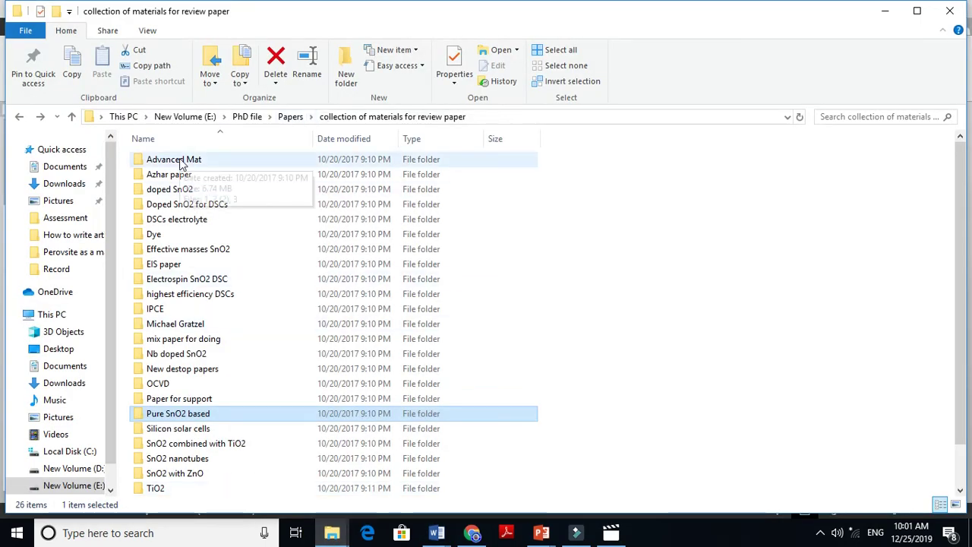
double_click(174, 416)
mouse_move(965, 190)
left_mouse_down()
mouse_move(964, 273)
mouse_move(965, 203)
left_mouse_up()
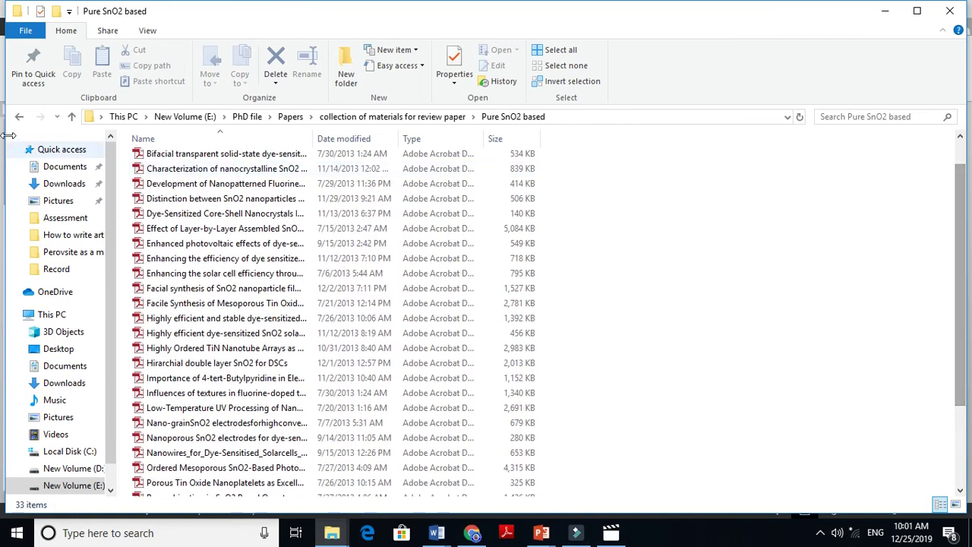
left_click(191, 157)
key("Return")
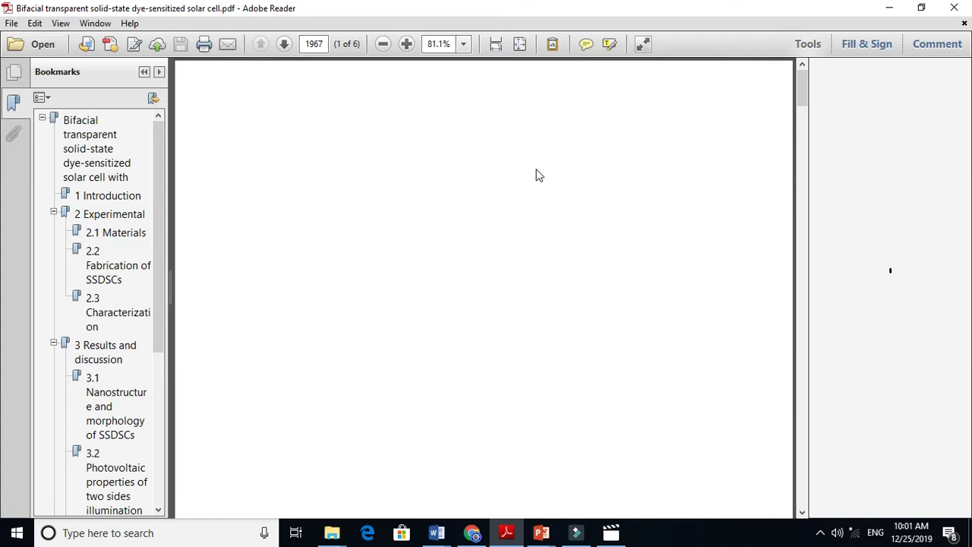
- Hide the bookmarks and view the bifacial paper's abstract and introduction
left_click(145, 72)
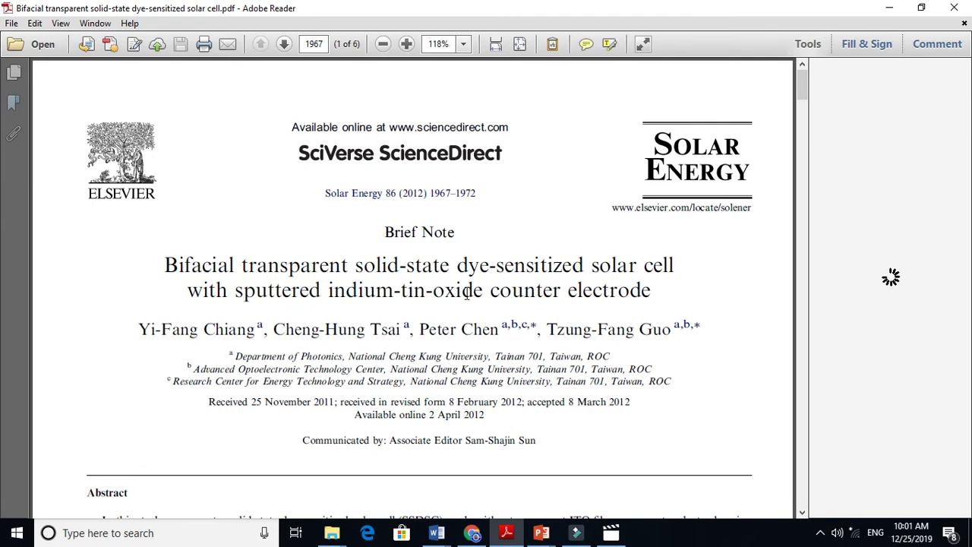
left_click_drag(400, 290, 561, 290)
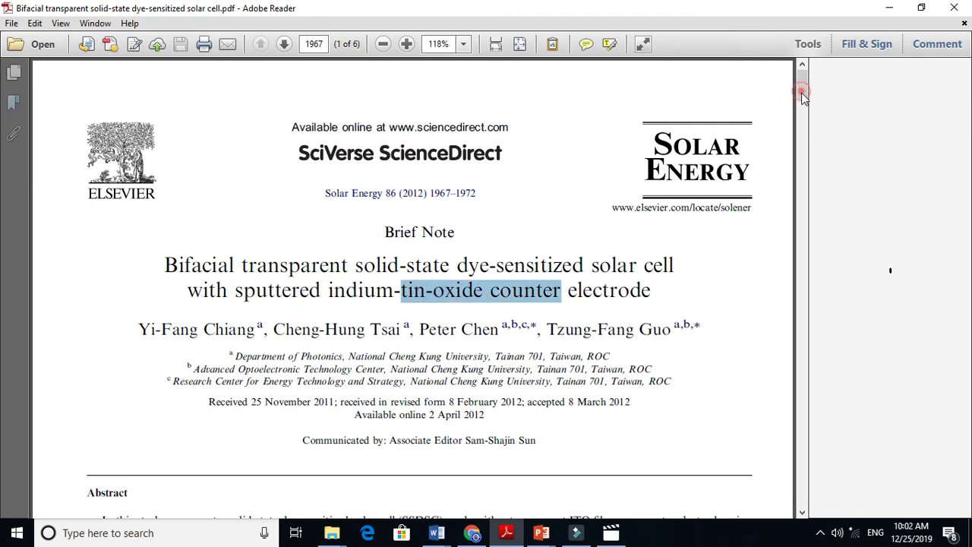
left_click(802, 124)
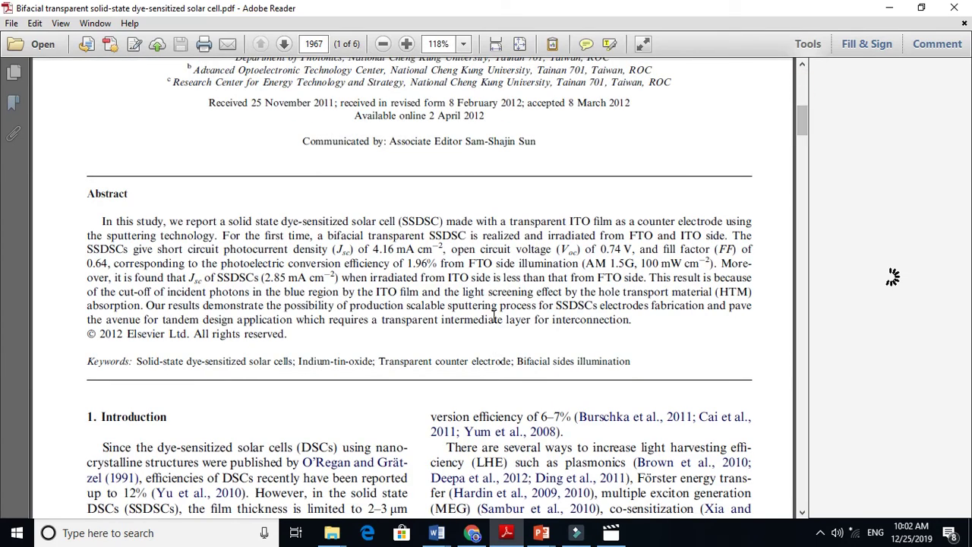
scroll(804, 115, "up", 3)
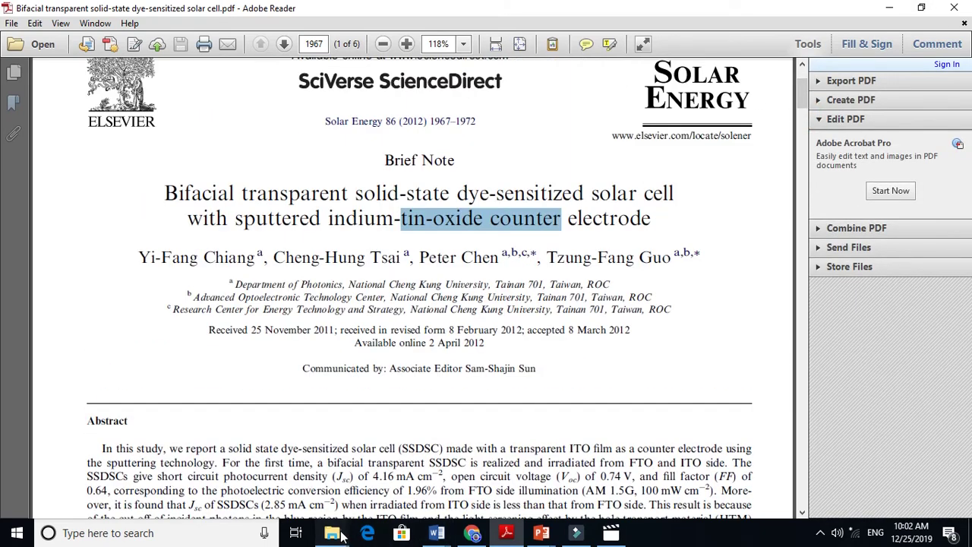
- Open the Facial synthesis of SnO2 nanoparticle film PDF with bookmarks hidden
mouse_move(332, 531)
left_click(281, 484)
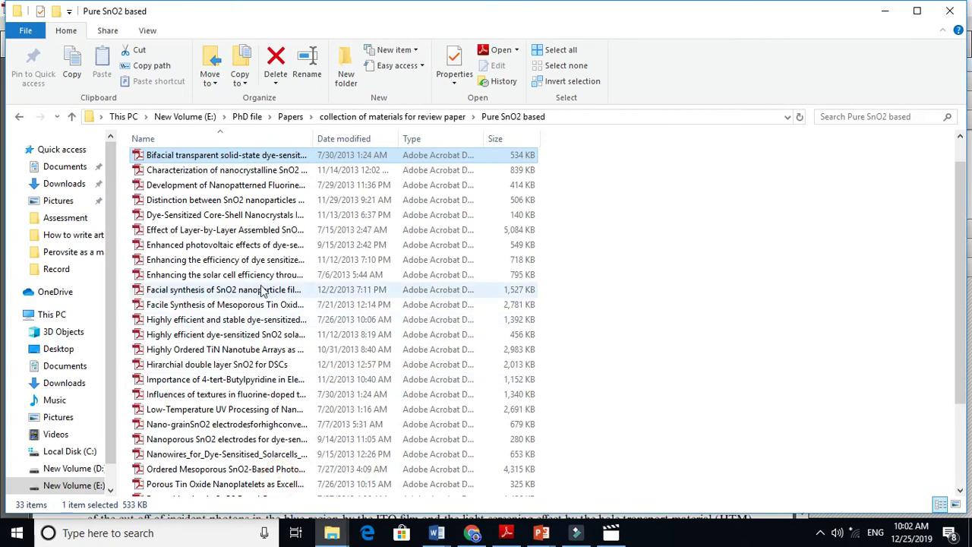
double_click(236, 292)
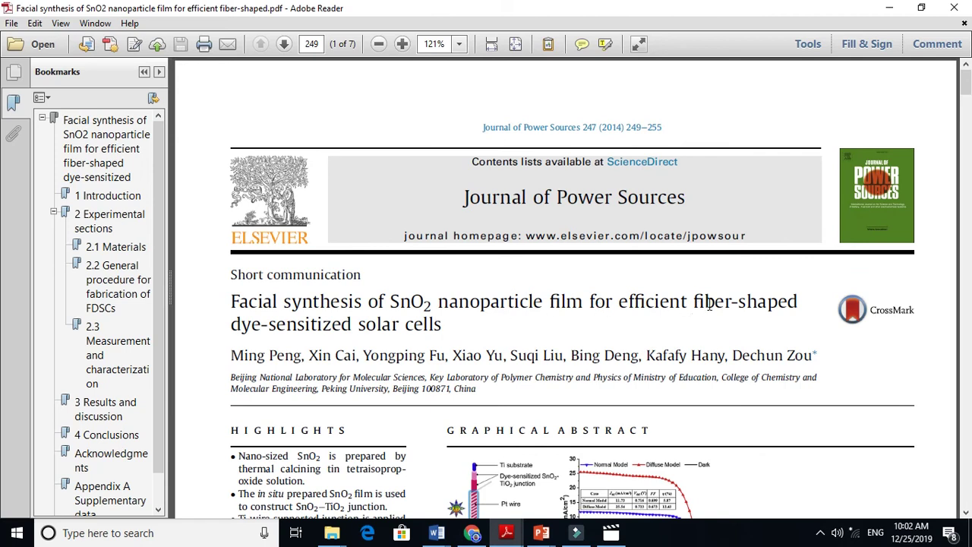
left_click_drag(966, 99, 967, 101)
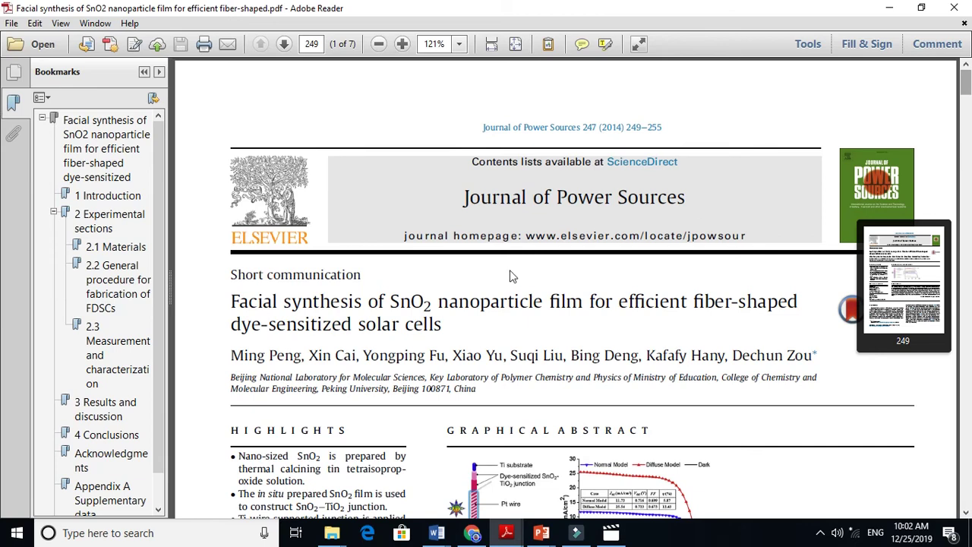
scroll(700, 227, "down", 3)
left_click(144, 71)
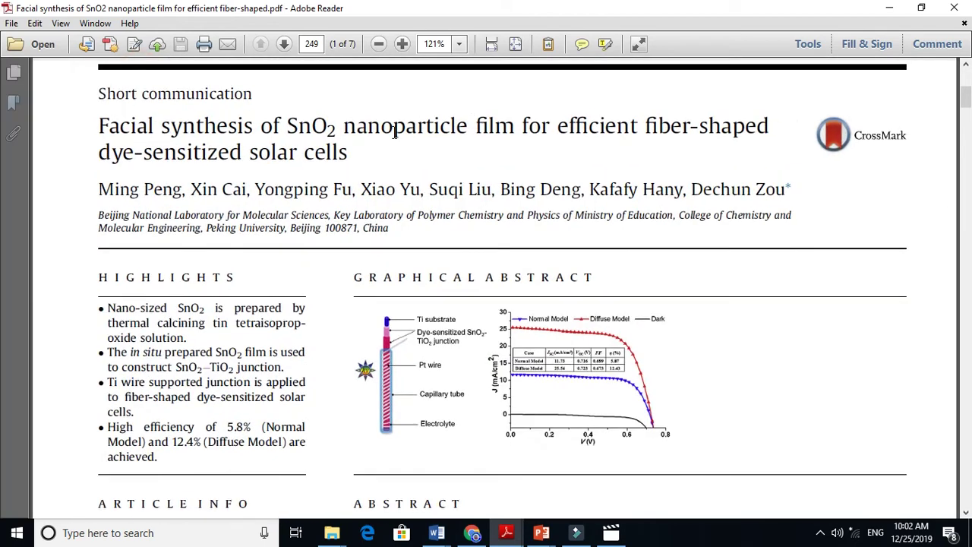
left_click_drag(966, 96, 966, 114)
left_click_drag(2, 112, 3, 112)
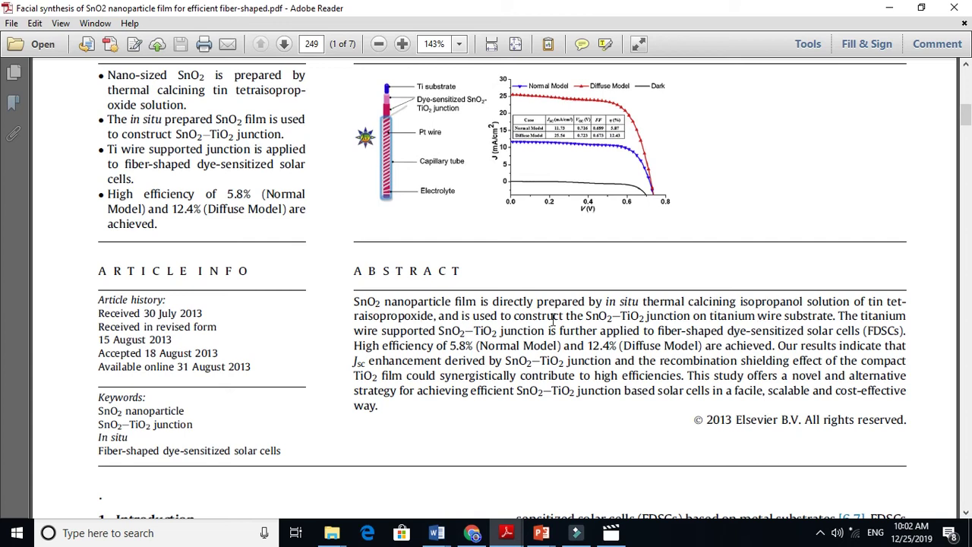
left_click(771, 314)
left_click(803, 316)
- Read its abstract, selecting 'SnO2 nanoparticle', then return to the Pure SnO2 based folder
left_click_drag(355, 301, 445, 302)
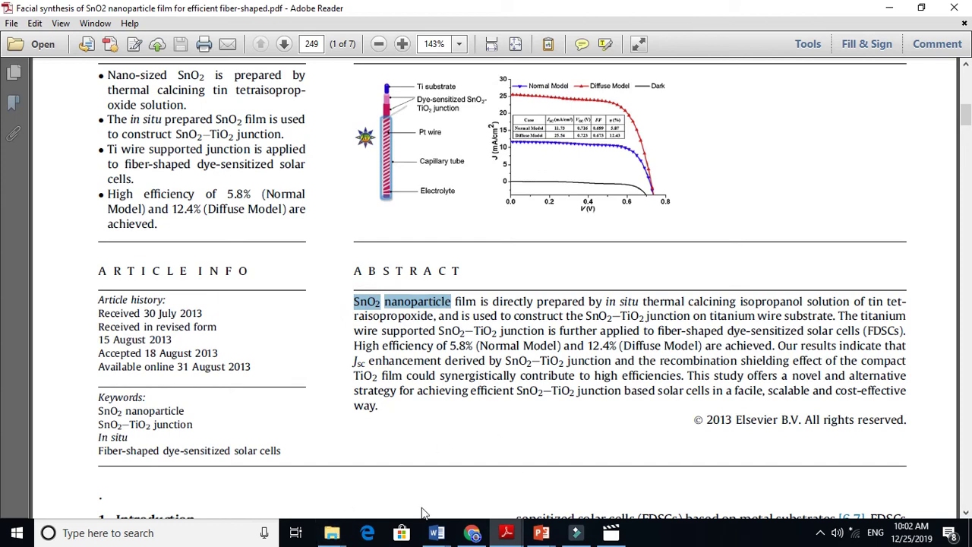
left_click(415, 381)
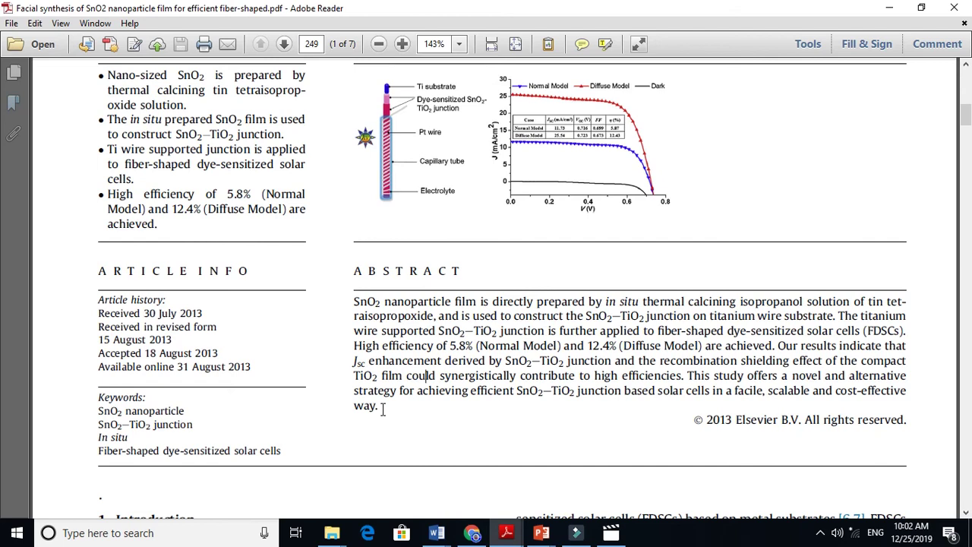
mouse_move(332, 533)
left_click(285, 469)
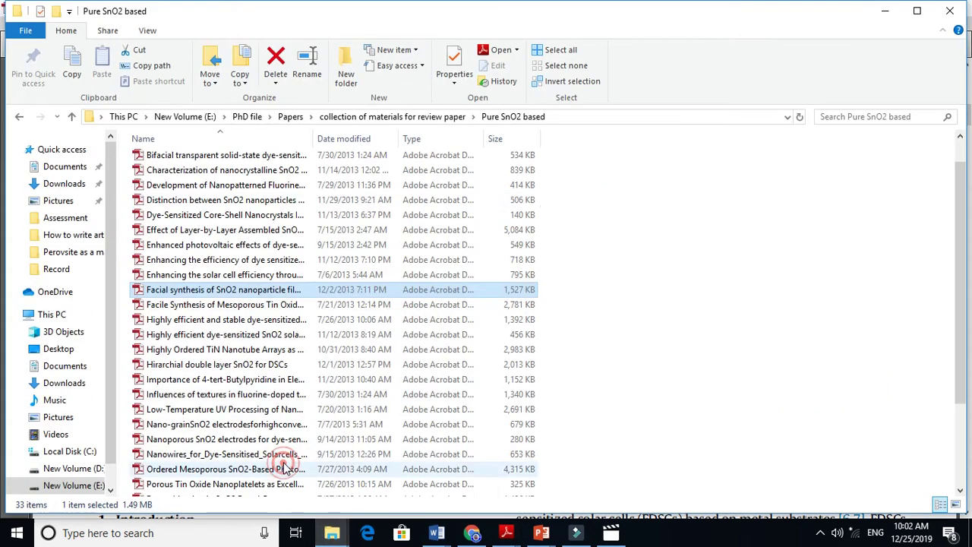
- Browse the Nb doped SnO2 and doped SnO2 folders, returning to the materials folder
left_click(19, 115)
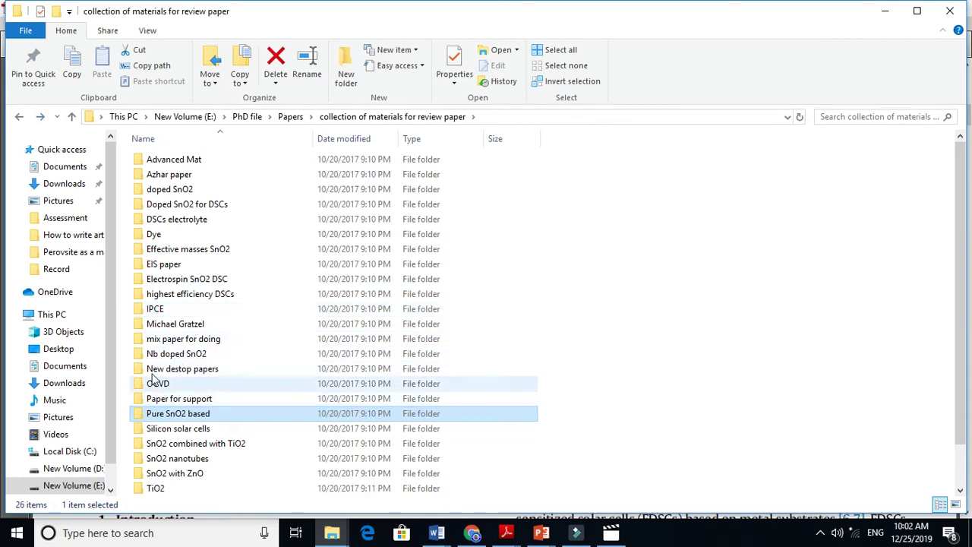
double_click(181, 356)
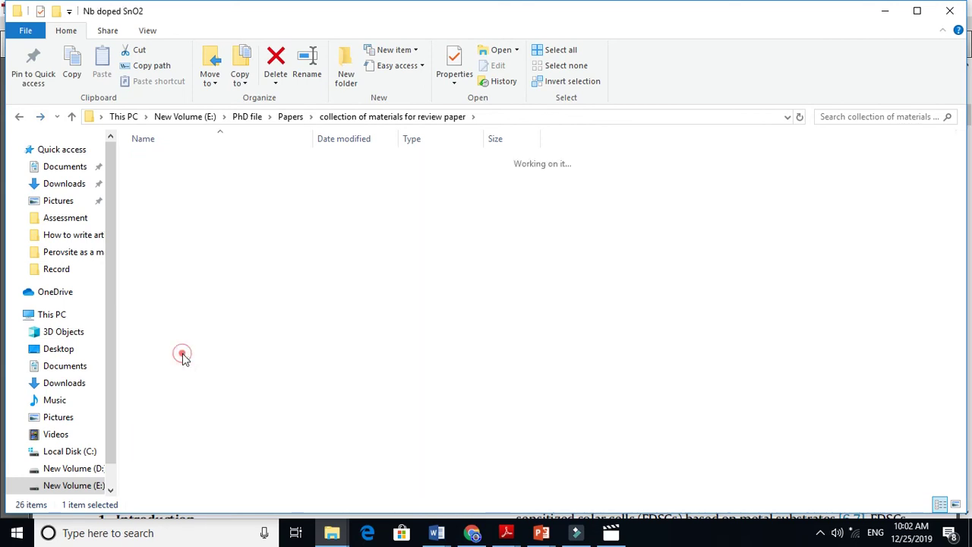
left_click(19, 120)
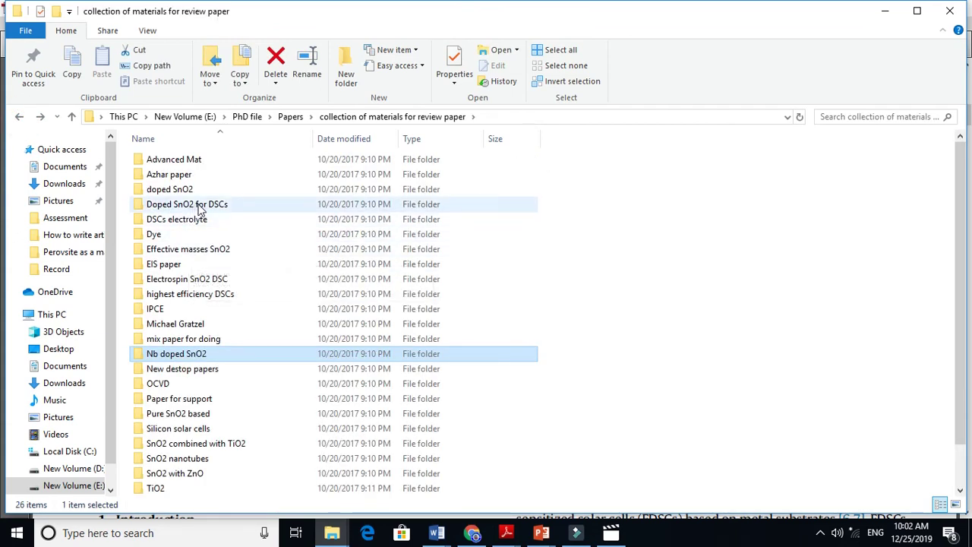
double_click(171, 189)
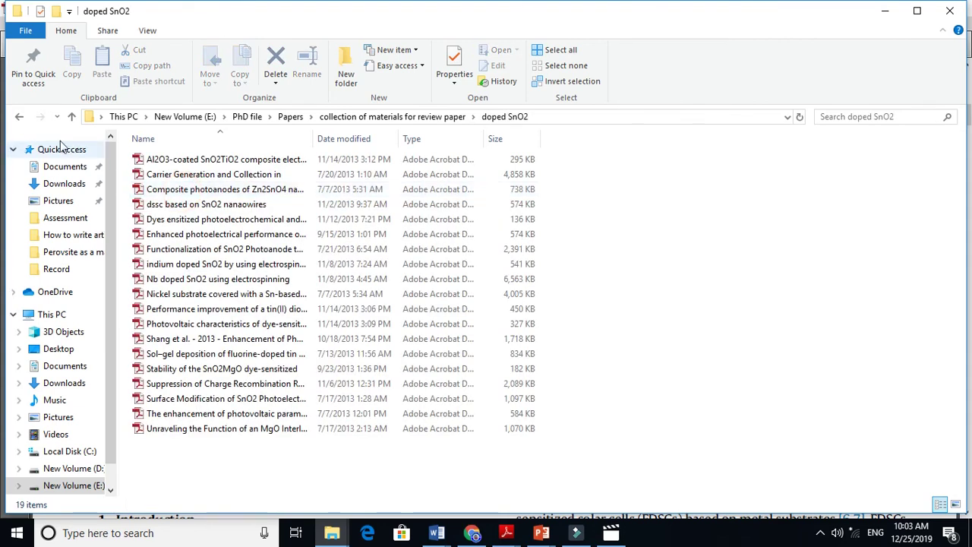
left_click(19, 116)
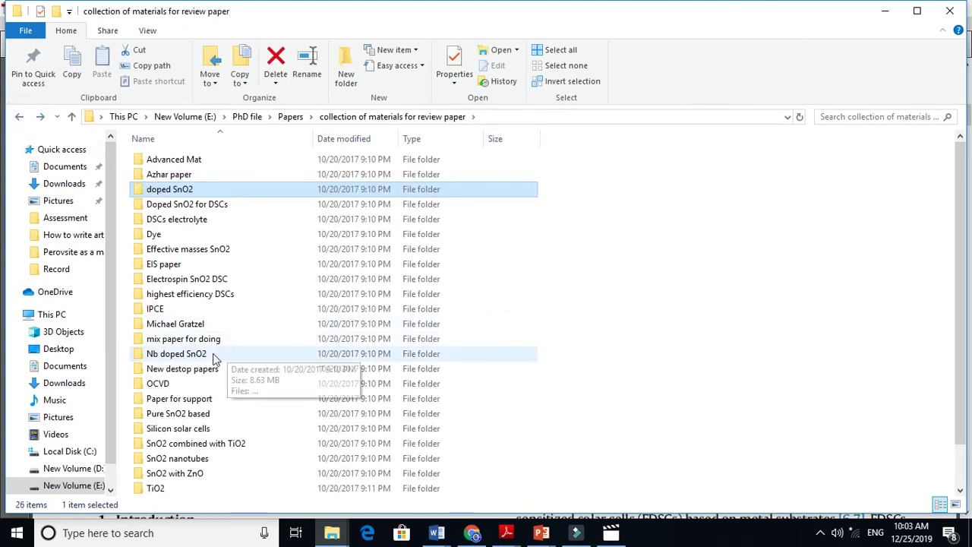
- Browse the SnO2 combined with TiO2 and SnO2 with ZnO folders
double_click(208, 445)
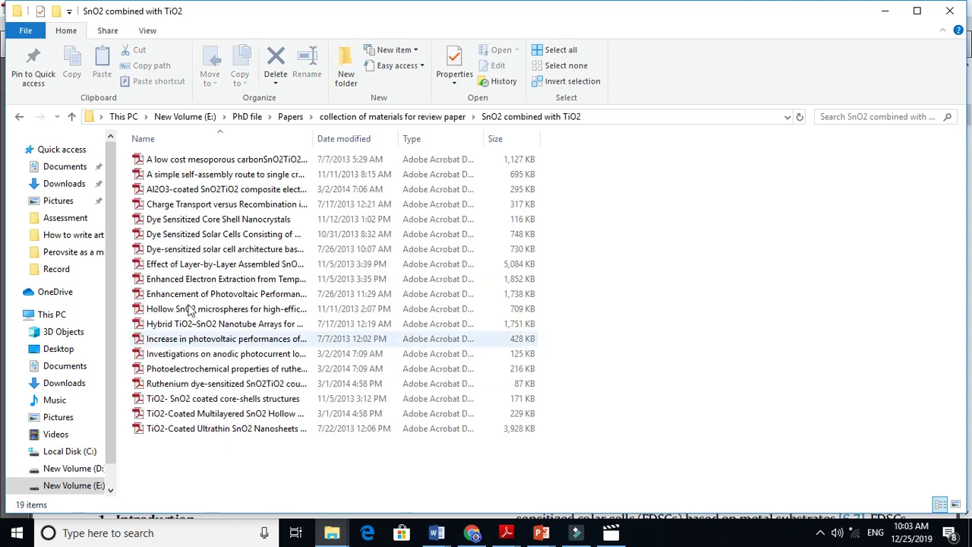
left_click(20, 117)
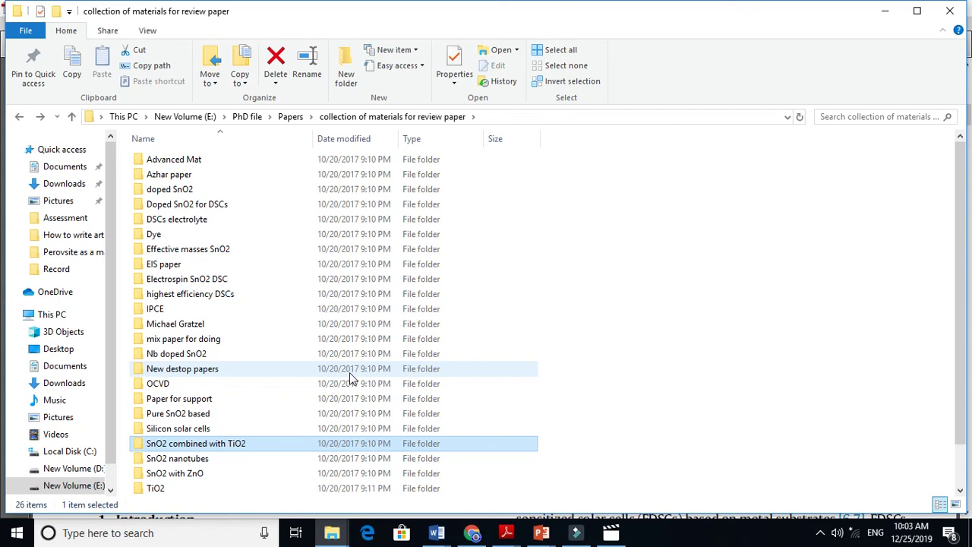
double_click(172, 475)
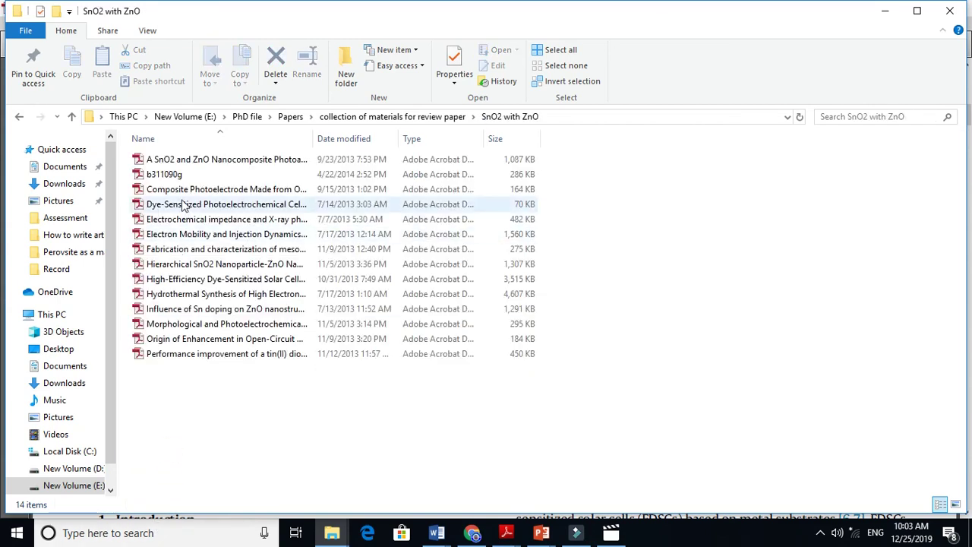
left_click(19, 117)
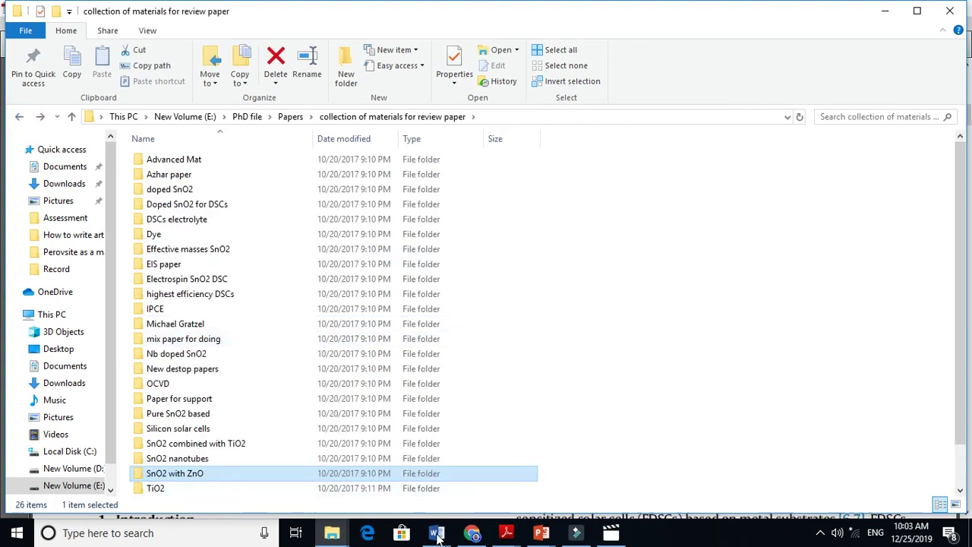
- Switch back to the Thesis document in Word via its taskbar preview
mouse_move(436, 533)
left_click(445, 484)
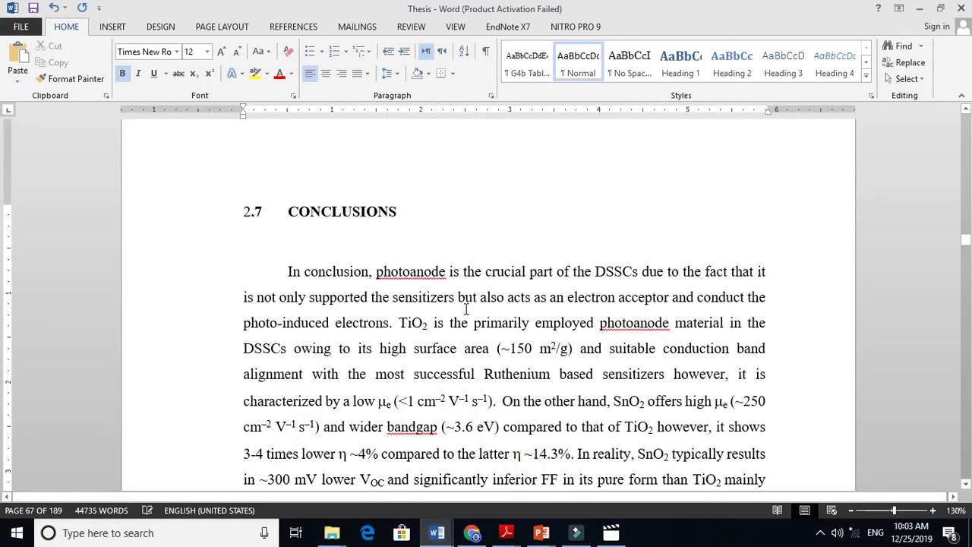